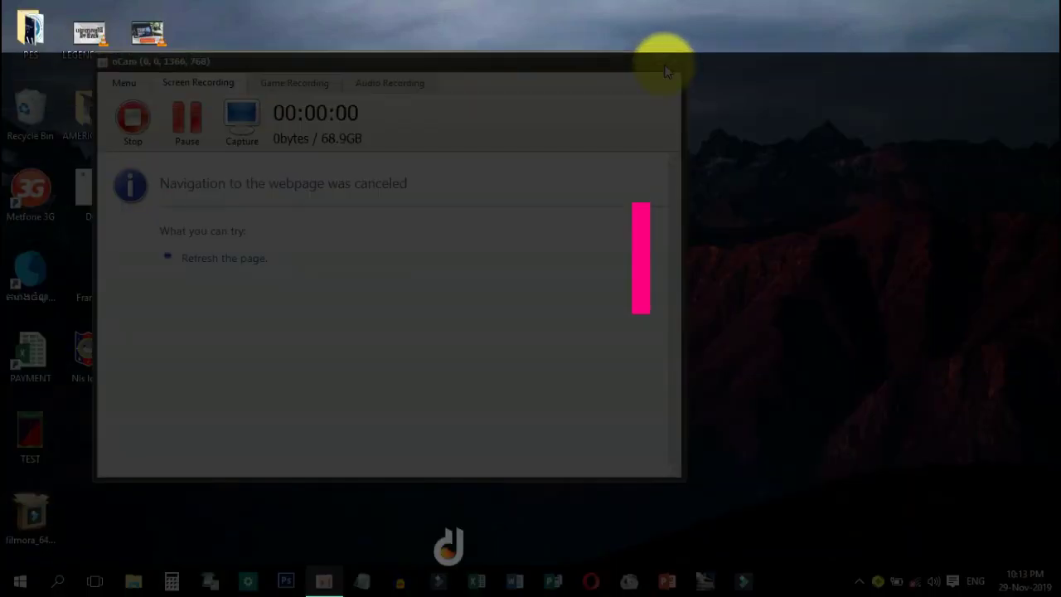
Minimize the oCam recorder window and refresh the Windows desktop
left_click(659, 61)
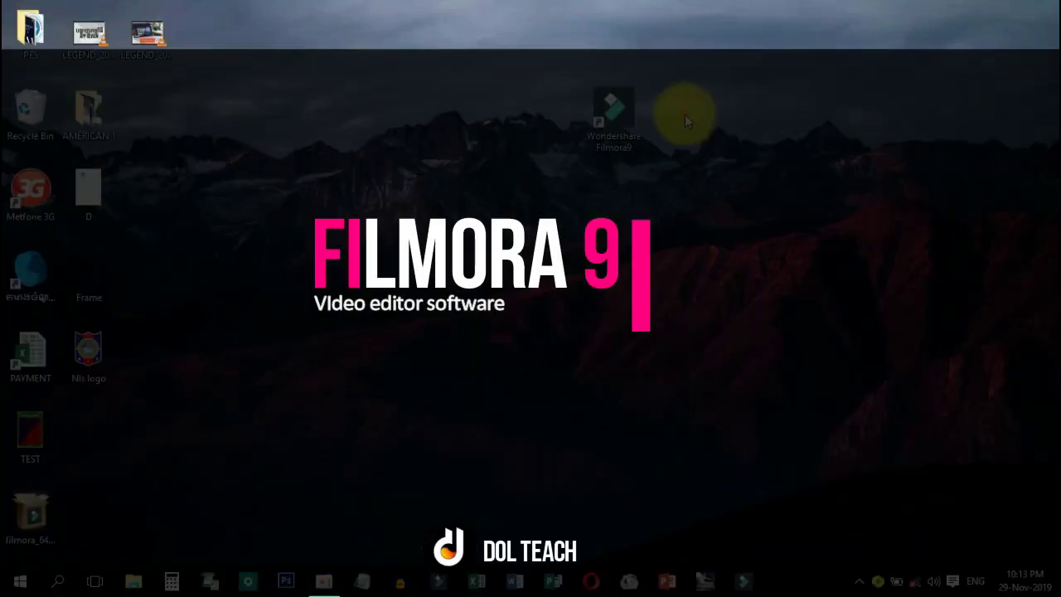
right_click(685, 115)
left_click(715, 167)
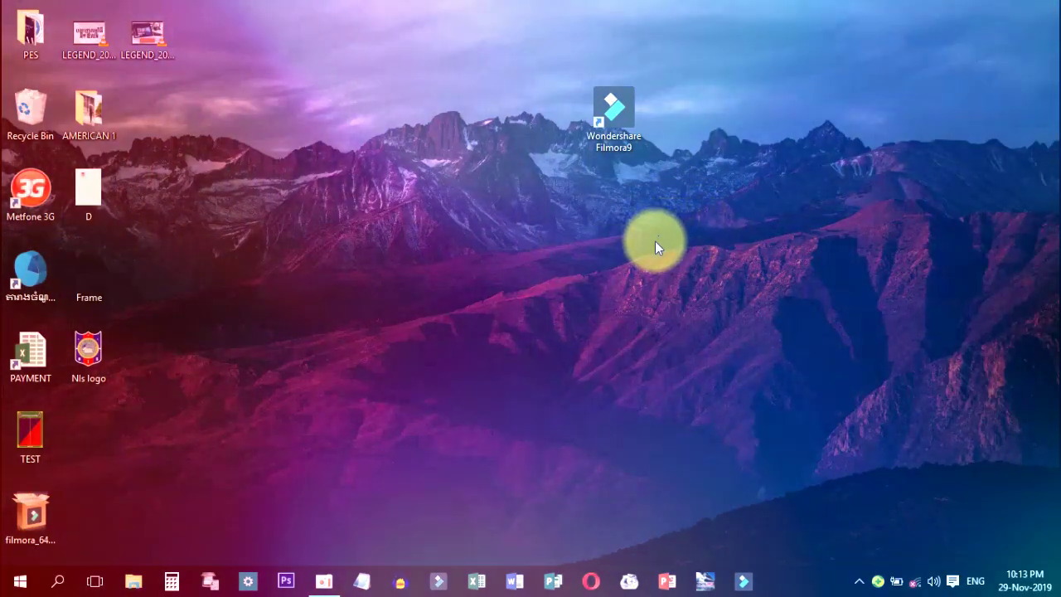
Launch Filmora9 from its desktop shortcut and dismiss the offline connection error
double_click(617, 132)
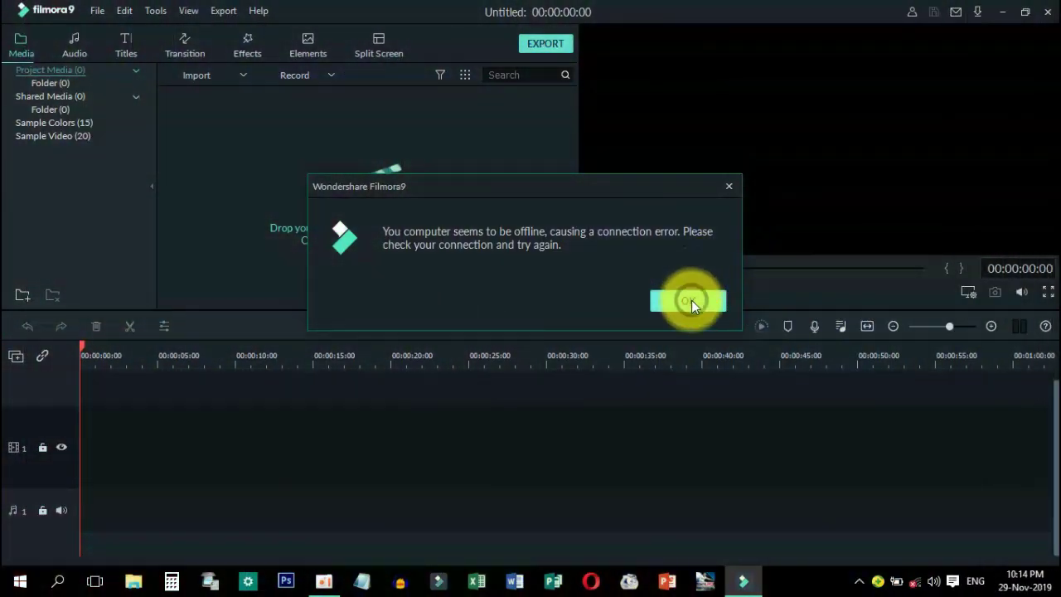
left_click(690, 300)
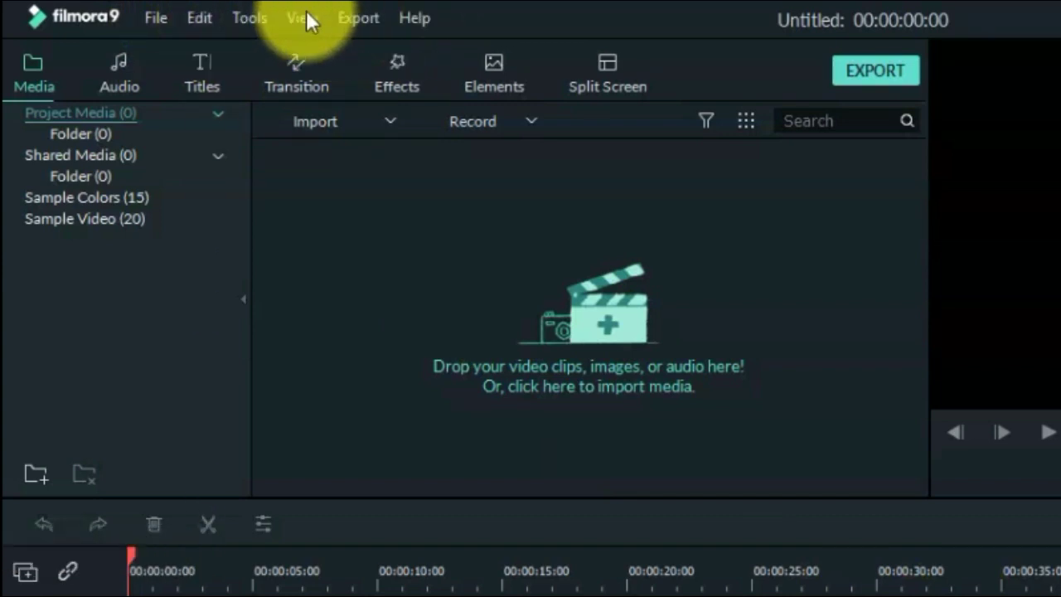
left_click(158, 18)
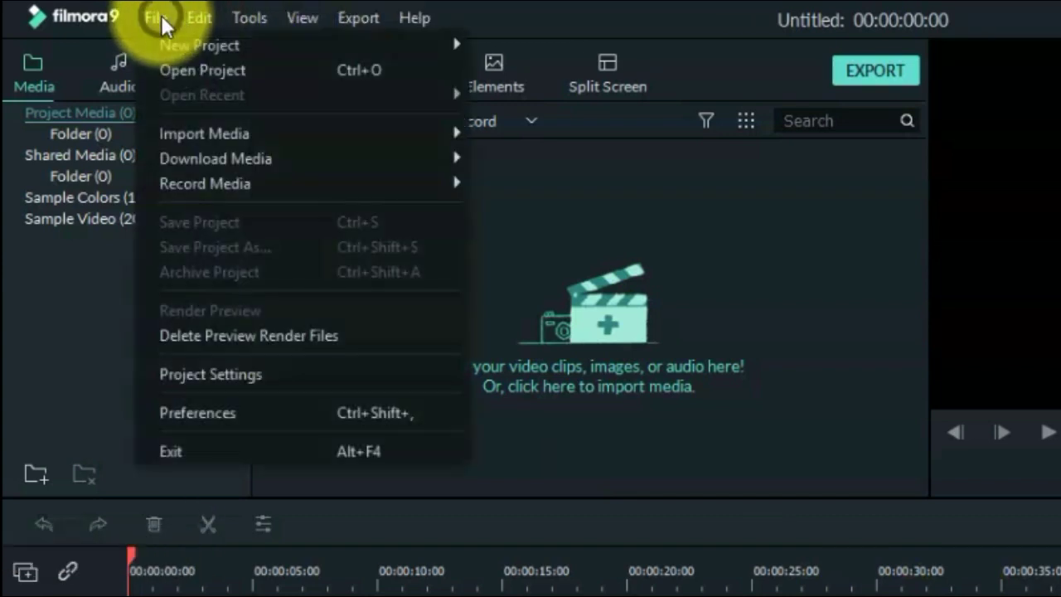
mouse_move(167, 43)
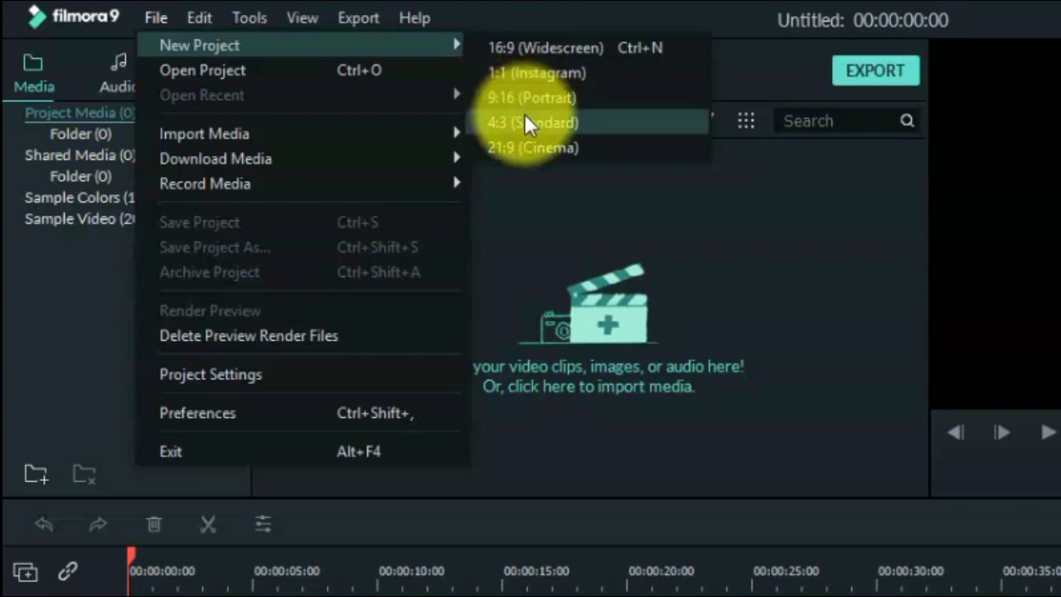
left_click(496, 156)
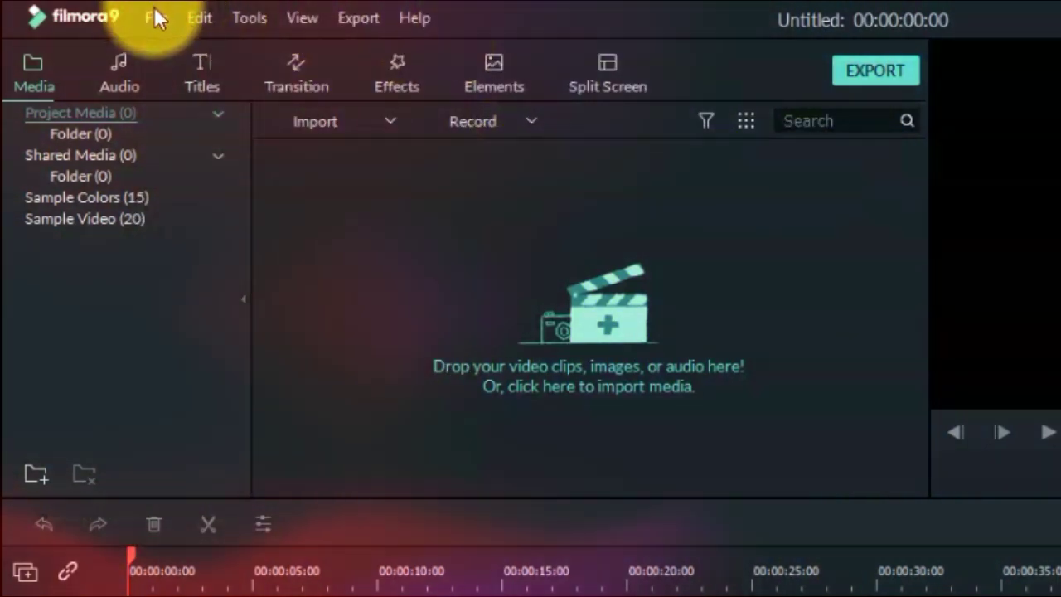
left_click(157, 19)
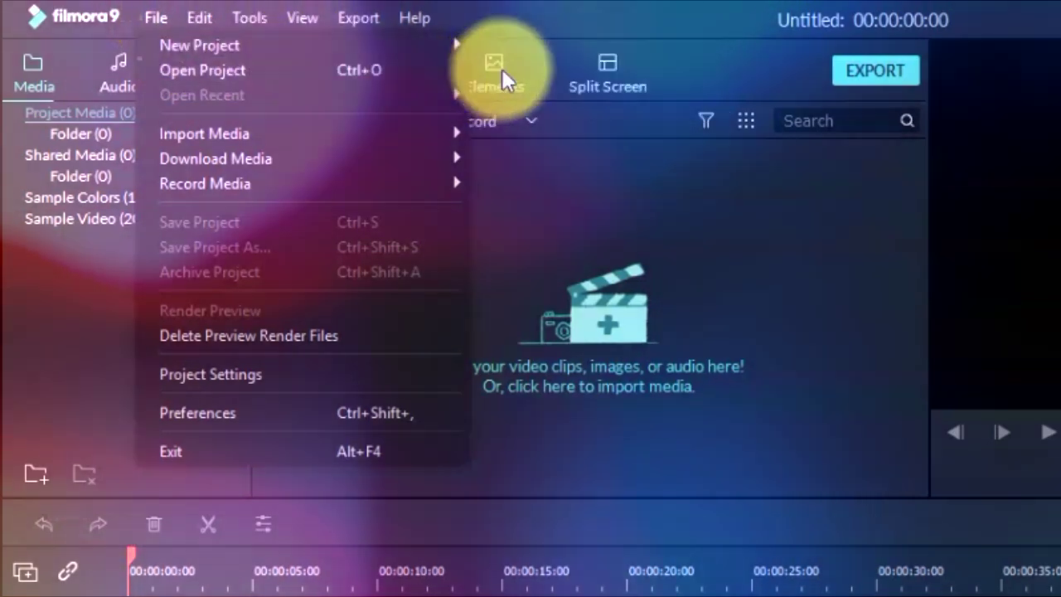
mouse_move(431, 48)
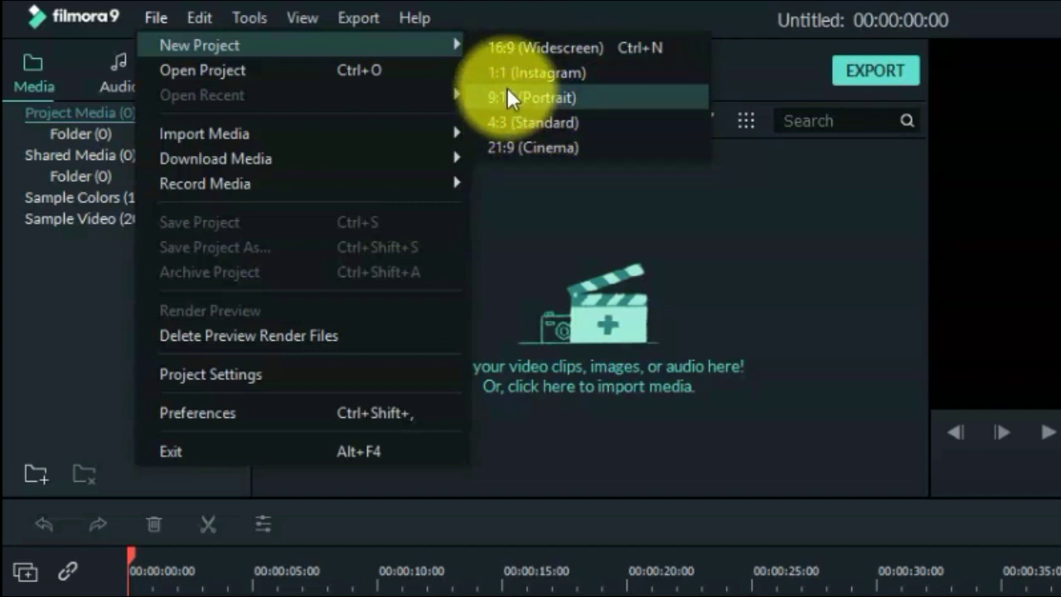
left_click(515, 3)
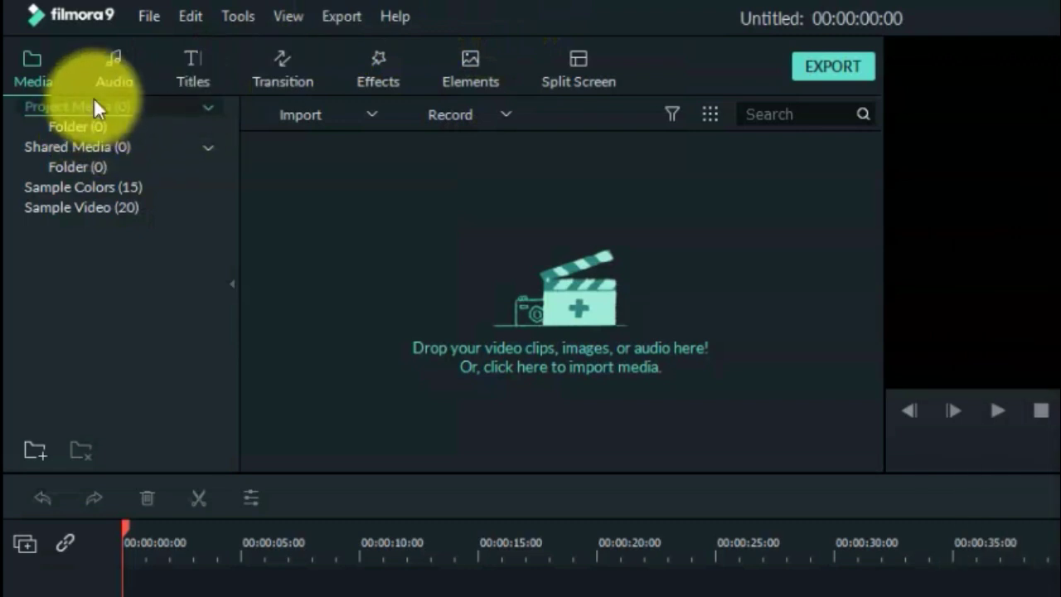
Create Folder 2 and a second folder named 'New' under Project Media
left_click(199, 73)
left_click(24, 73)
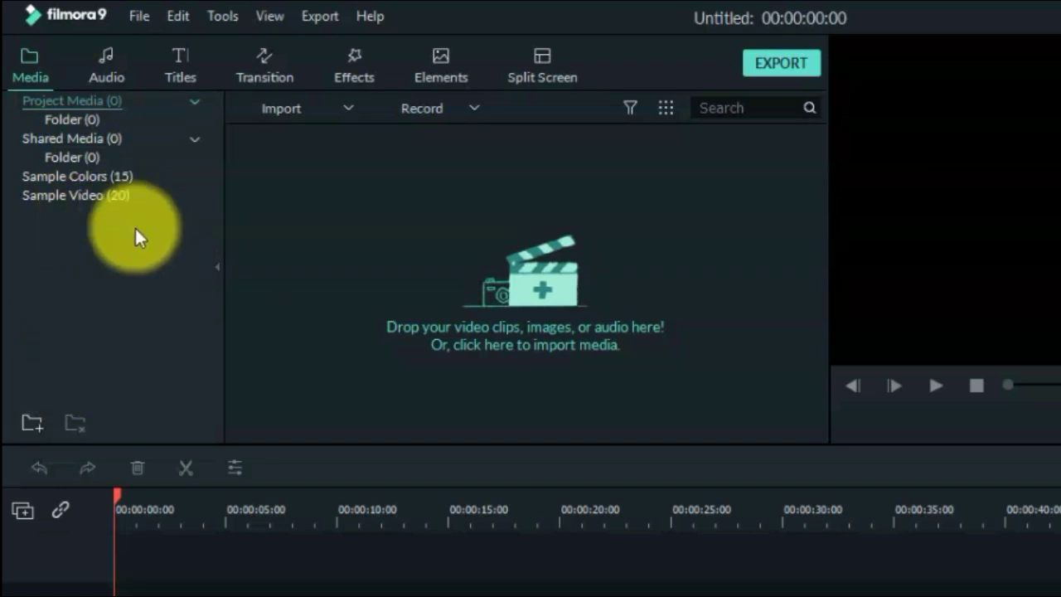
left_click(33, 421)
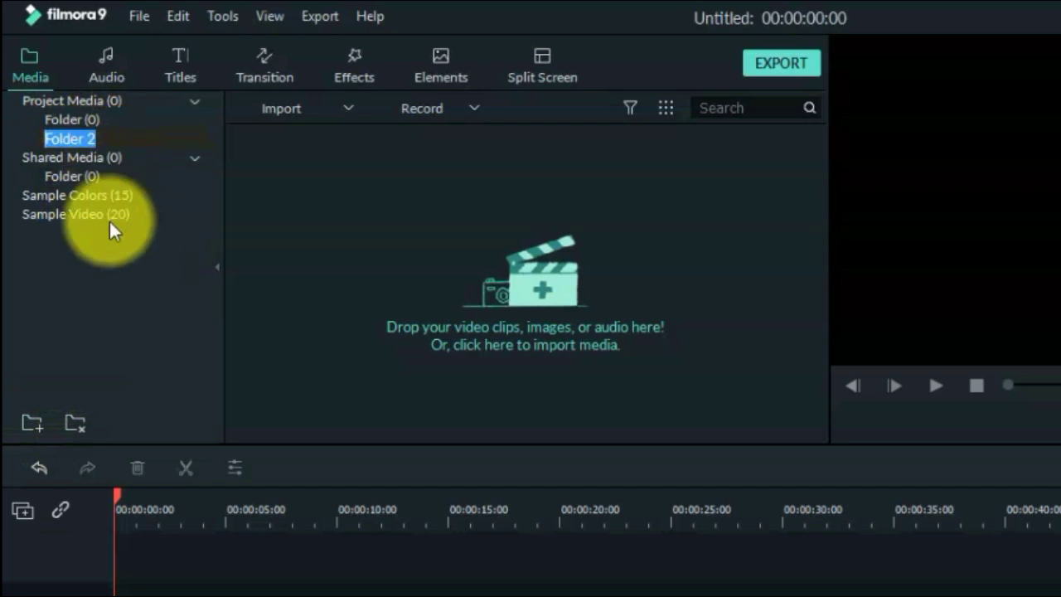
right_click(104, 135)
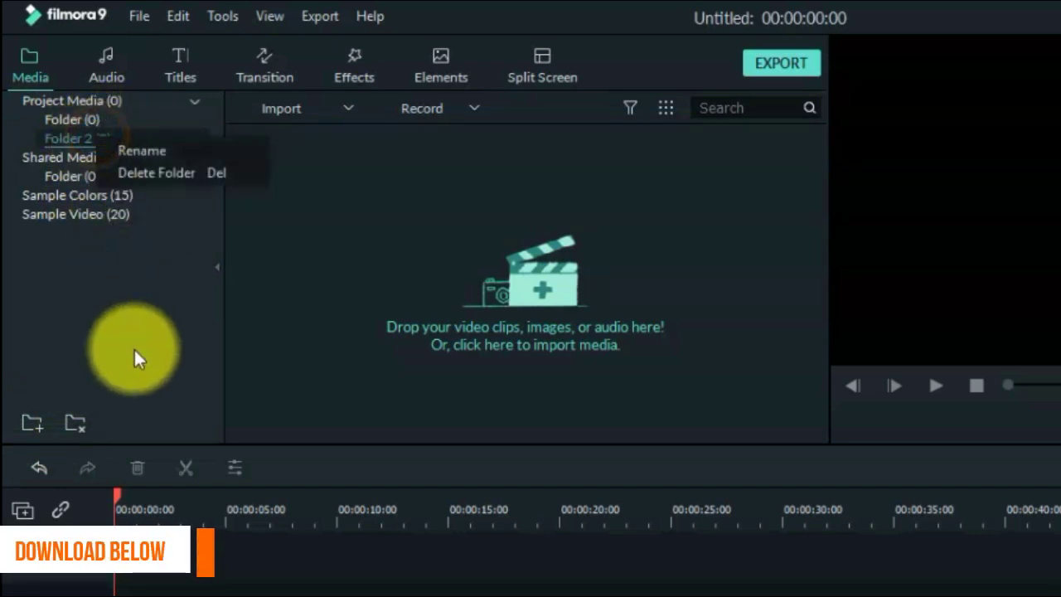
left_click(28, 438)
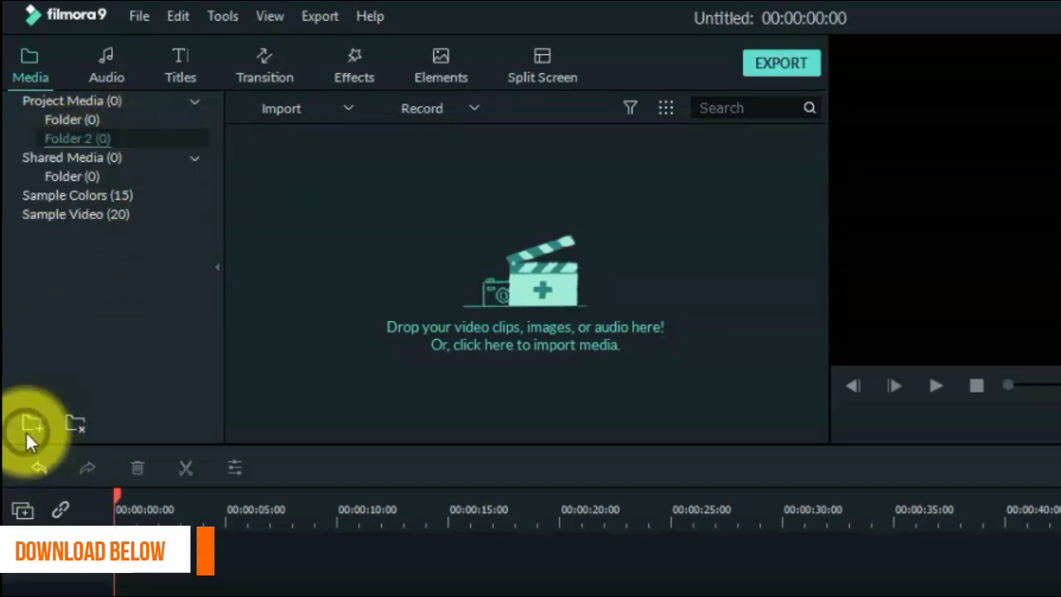
left_click(38, 426)
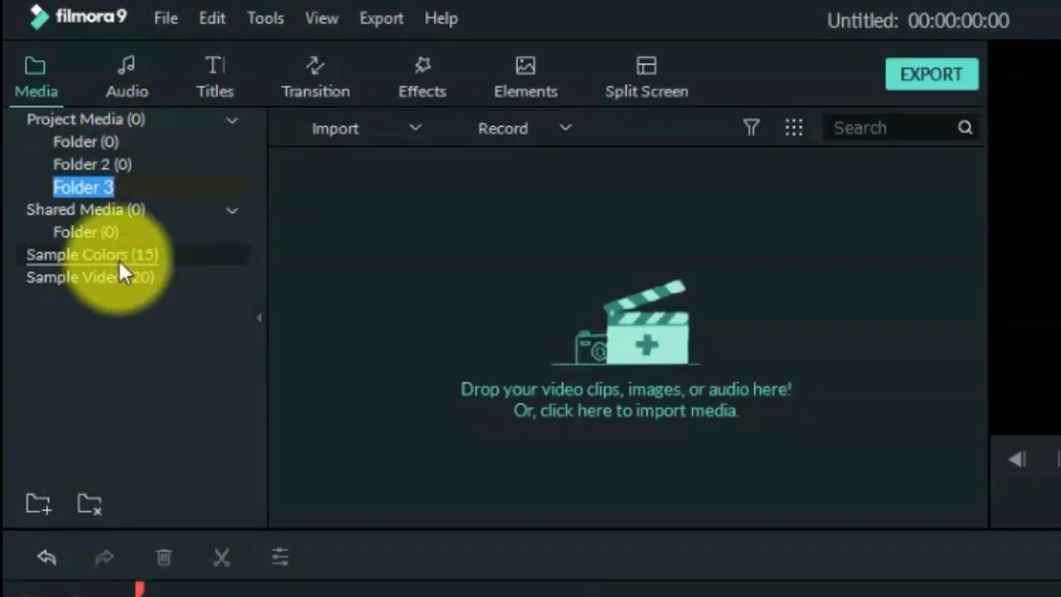
type("New")
key("Return")
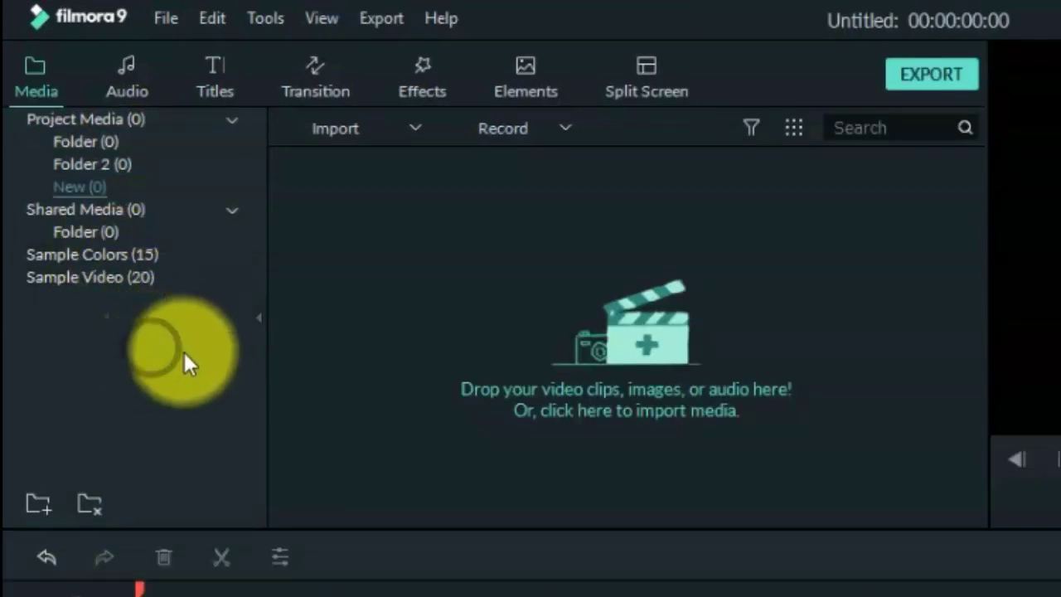
Scroll through the Audio music library and back up, then bring up the Titles library
left_click(134, 85)
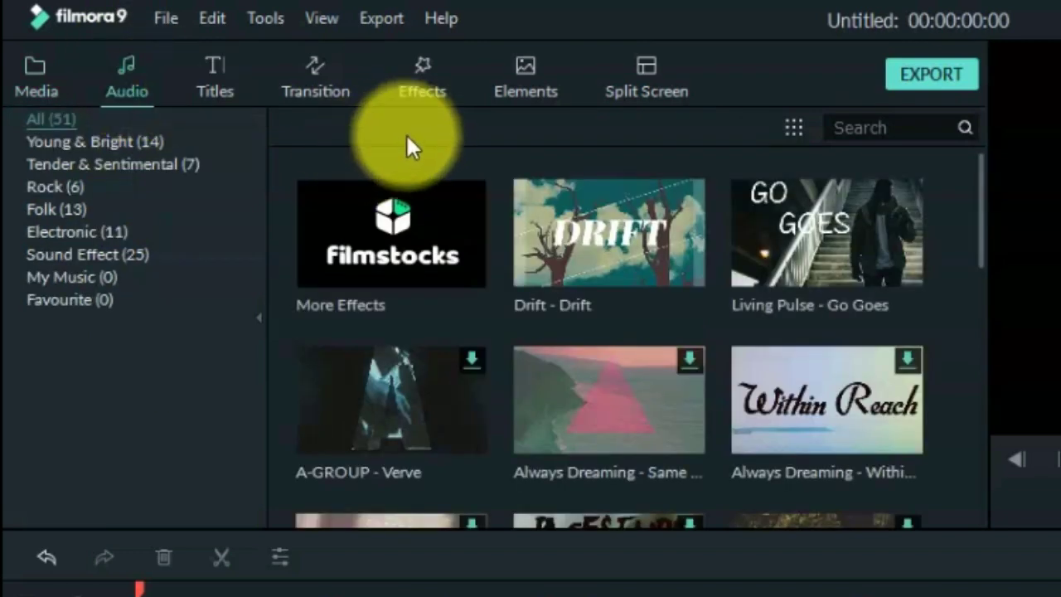
mouse_move(982, 207)
left_mouse_down()
mouse_move(969, 380)
mouse_move(978, 472)
left_mouse_up()
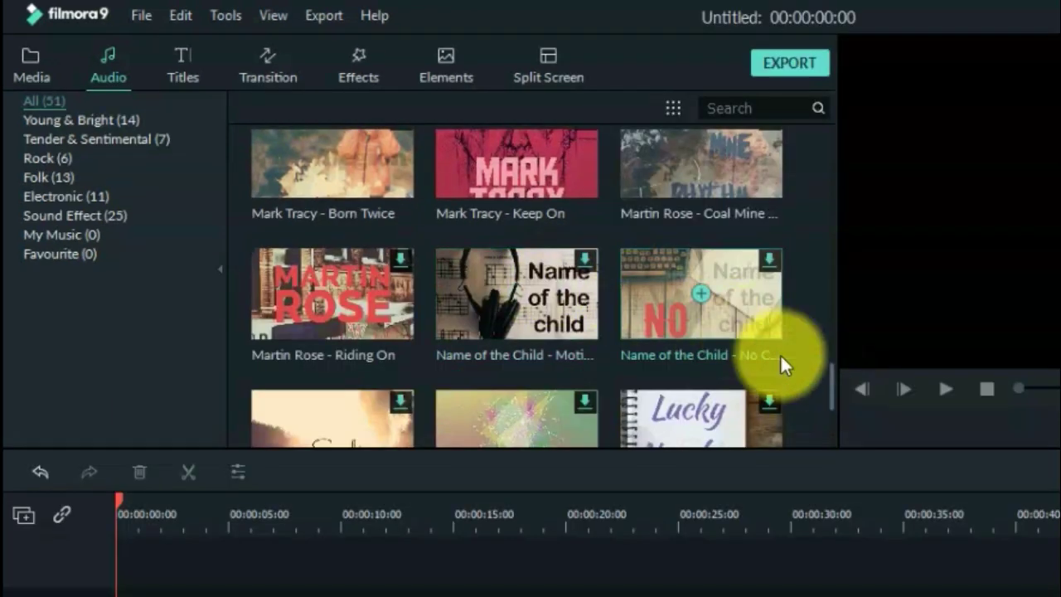
left_click_drag(829, 383, 841, 229)
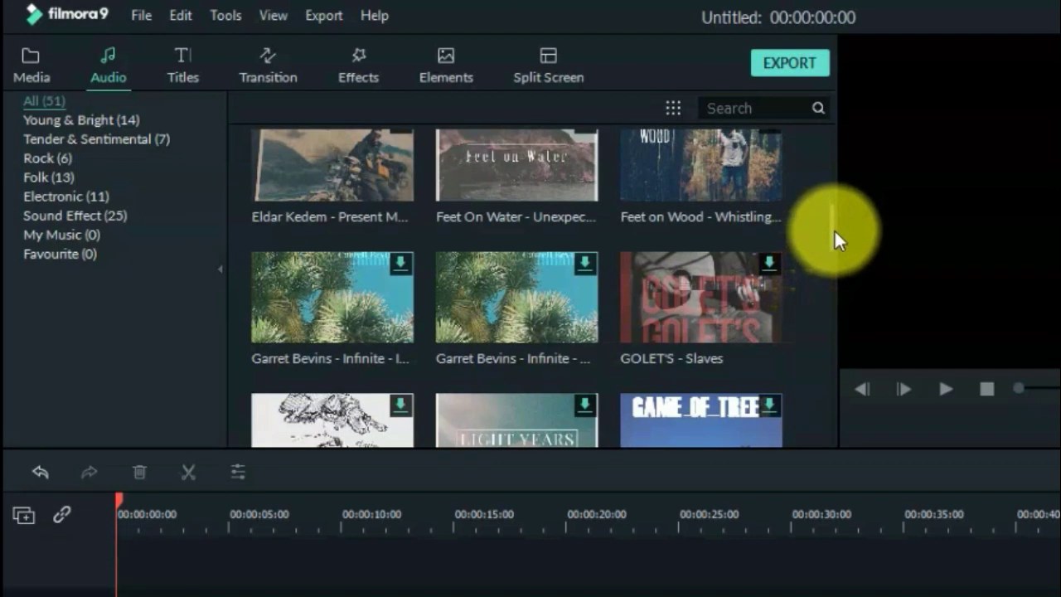
left_click_drag(834, 229, 831, 135)
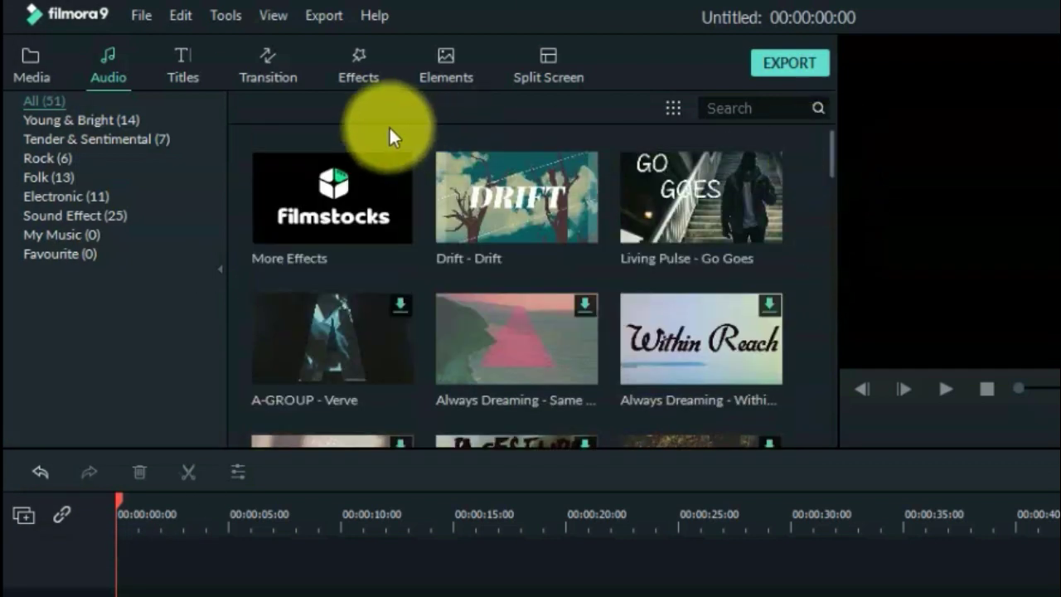
left_click(199, 69)
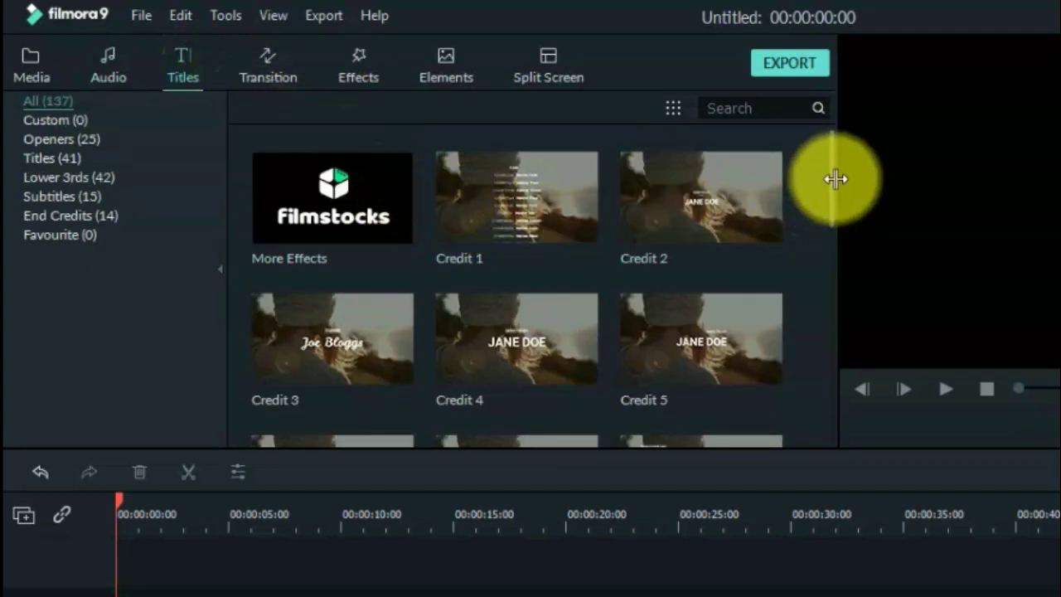
Preview the Lower Third 7 and Credit 2 title templates
left_click_drag(833, 176, 829, 249)
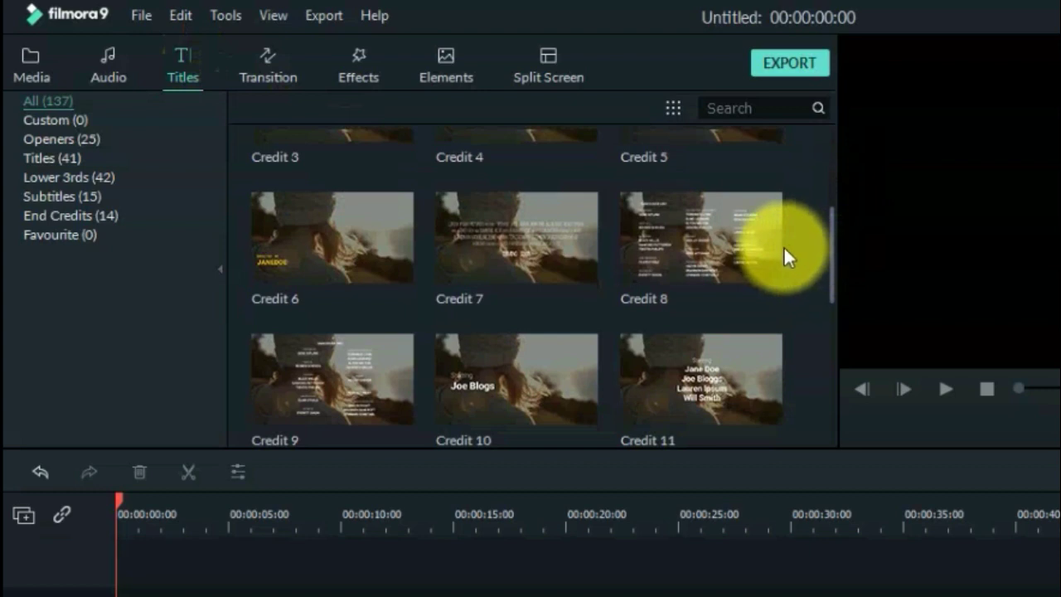
scroll(541, 187, "down", 3)
scroll(540, 187, "down", 8)
scroll(540, 184, "down", 2)
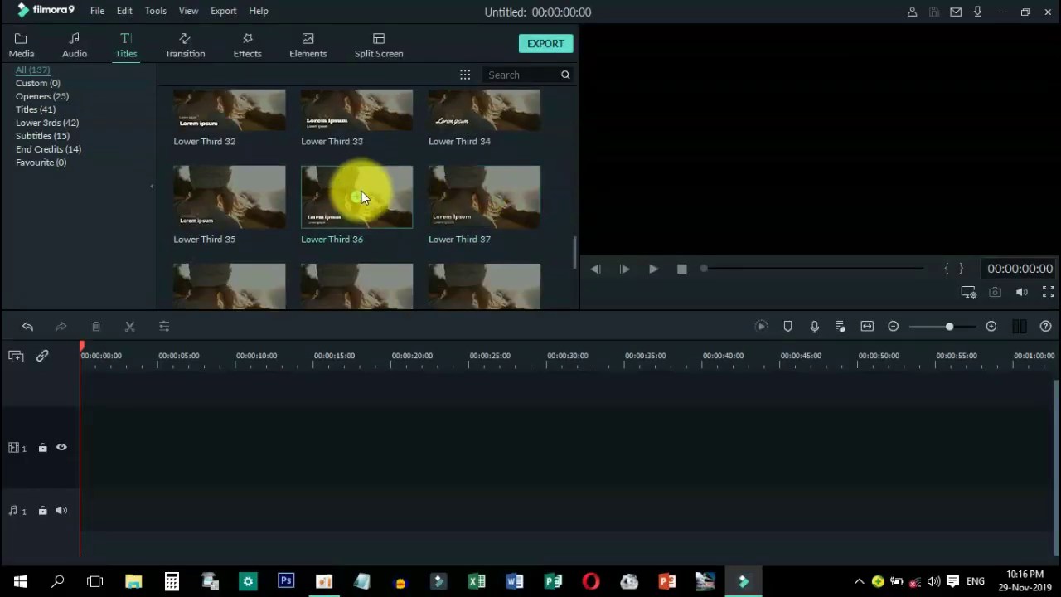
scroll(362, 191, "up", 3)
left_click(260, 149)
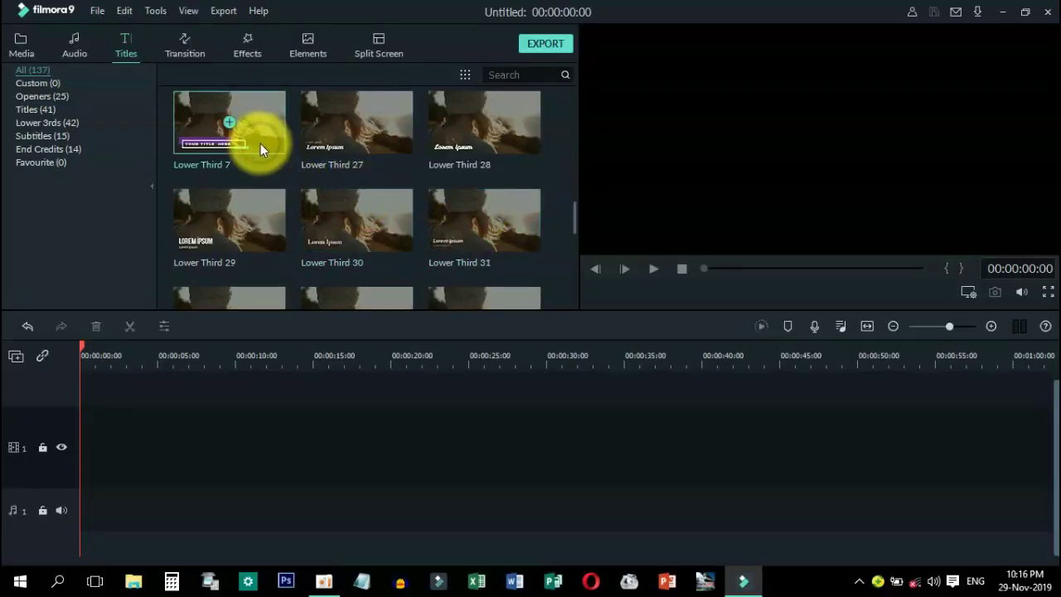
scroll(315, 179, "up", 10)
scroll(415, 165, "up", 3)
left_click(454, 158)
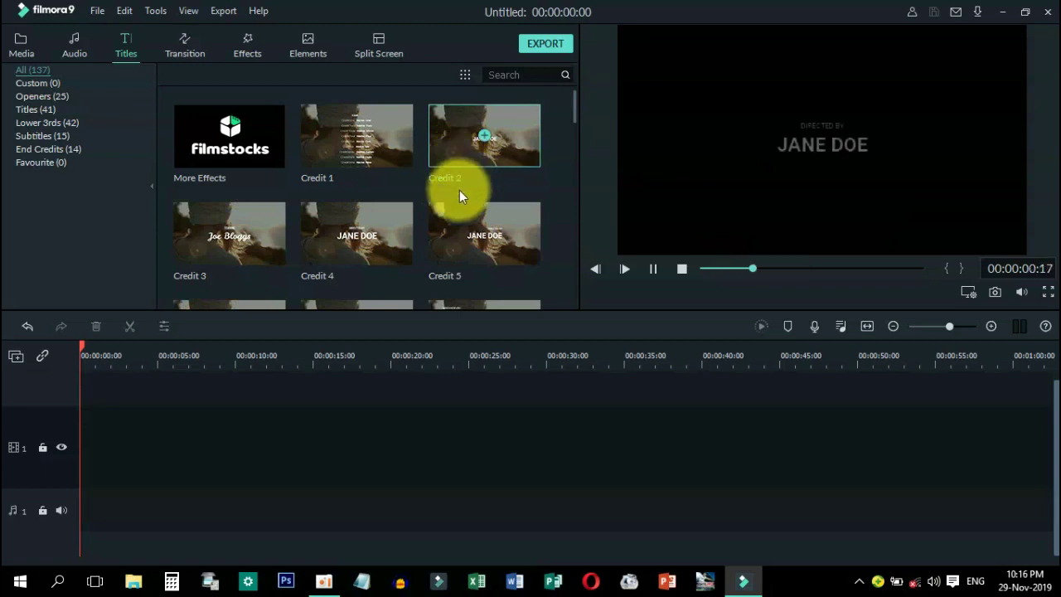
Preview the Credit 5 and Subtitle 6 title templates
left_click(431, 236)
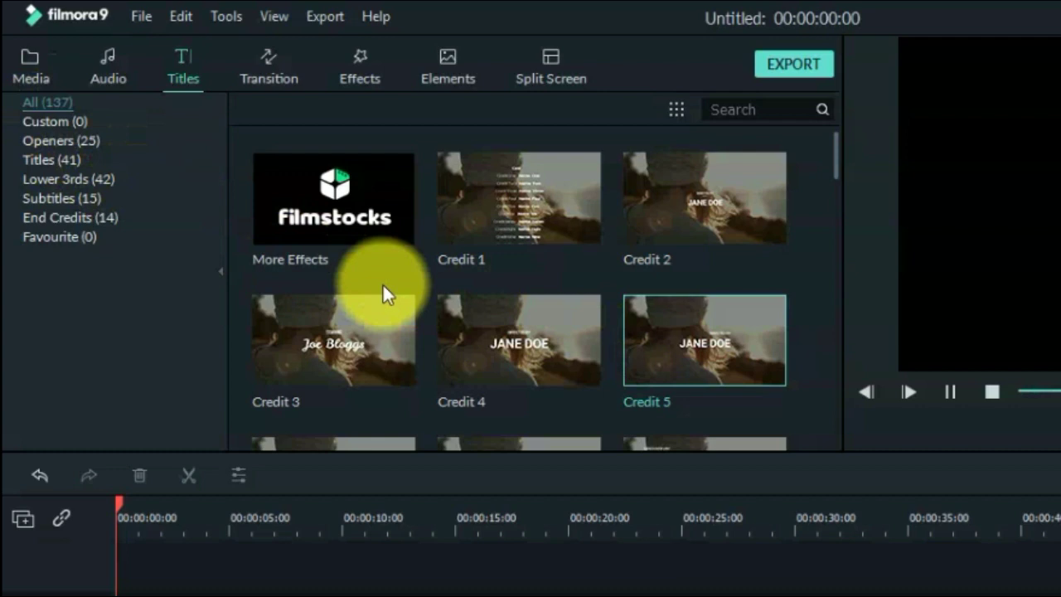
scroll(530, 297, "down", 3)
scroll(547, 294, "down", 10)
scroll(568, 291, "down", 10)
left_click(556, 393)
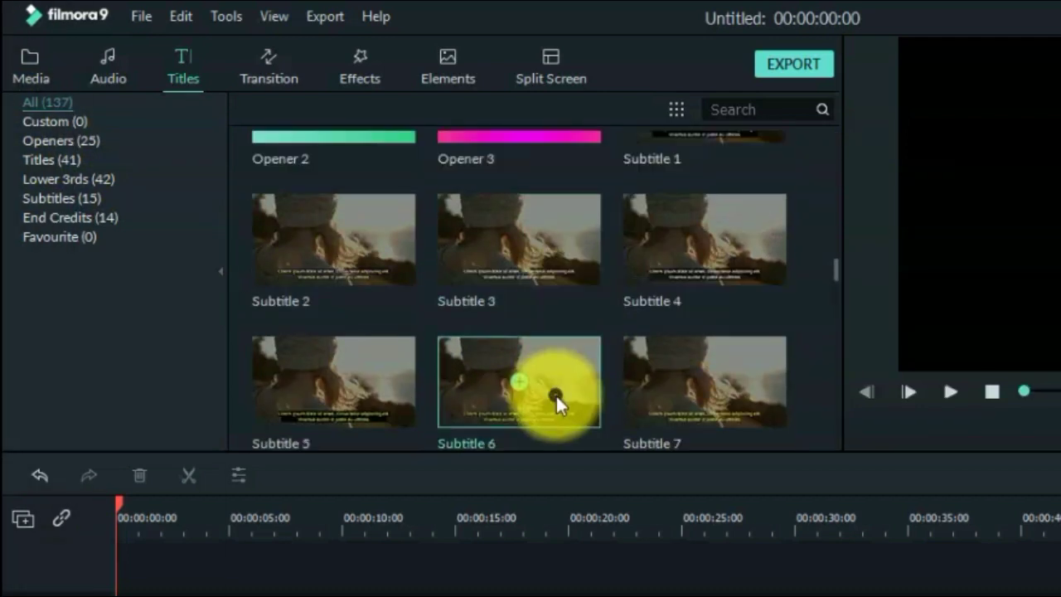
Preview the Dissolve transition, then filter by Basic, Ripple & Dissolve, and All (178)
left_click(288, 80)
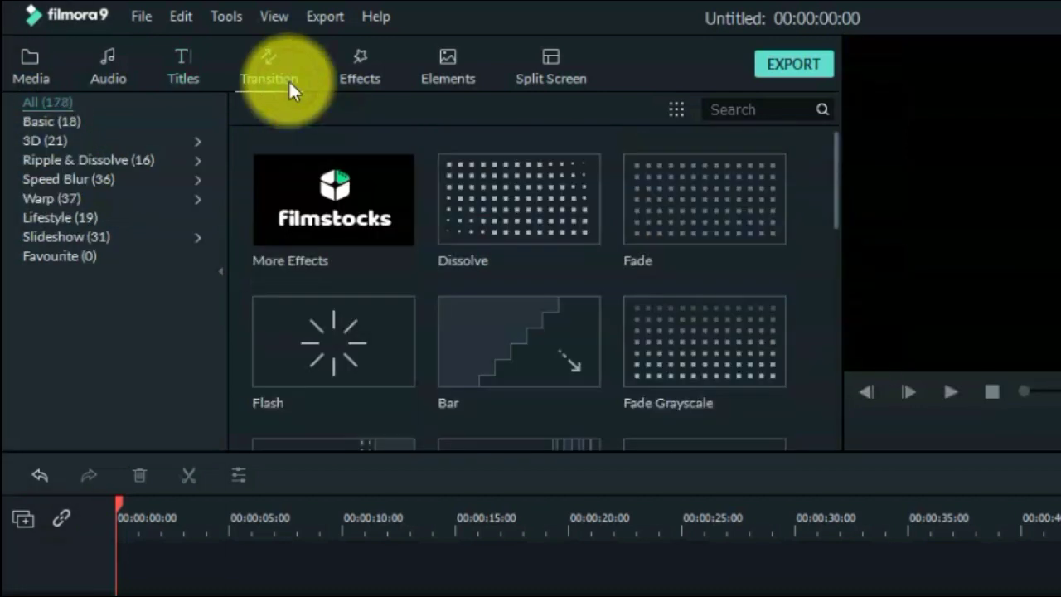
left_click(575, 256)
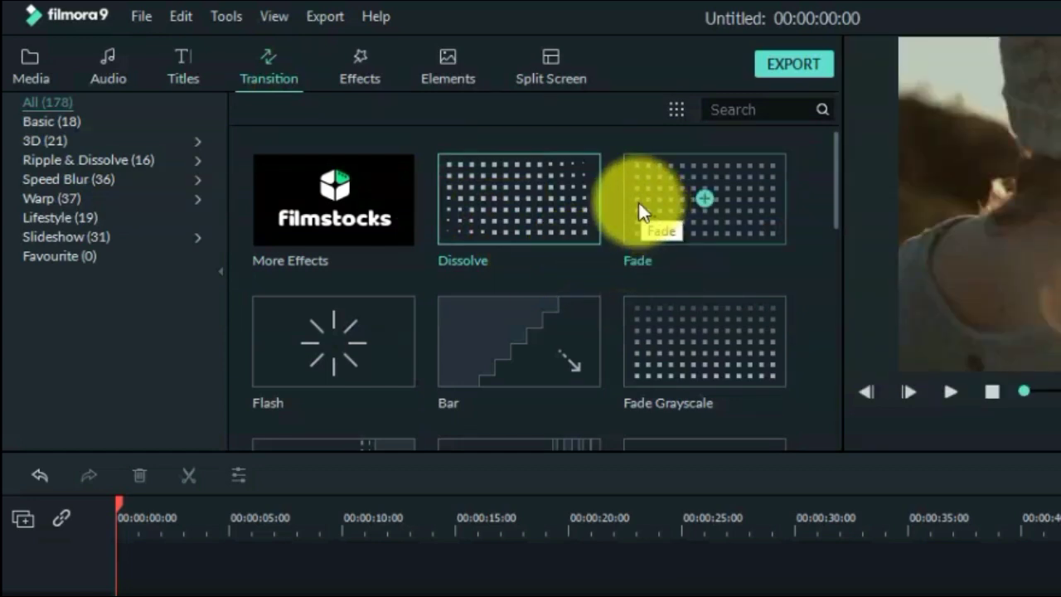
left_click(635, 273)
scroll(613, 265, "down", 3)
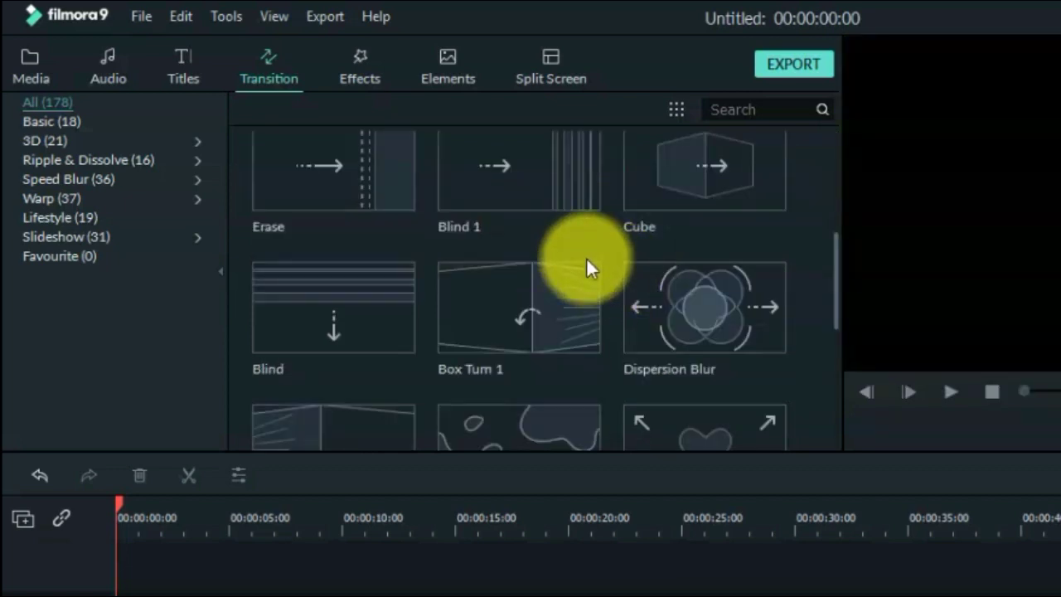
left_click(65, 124)
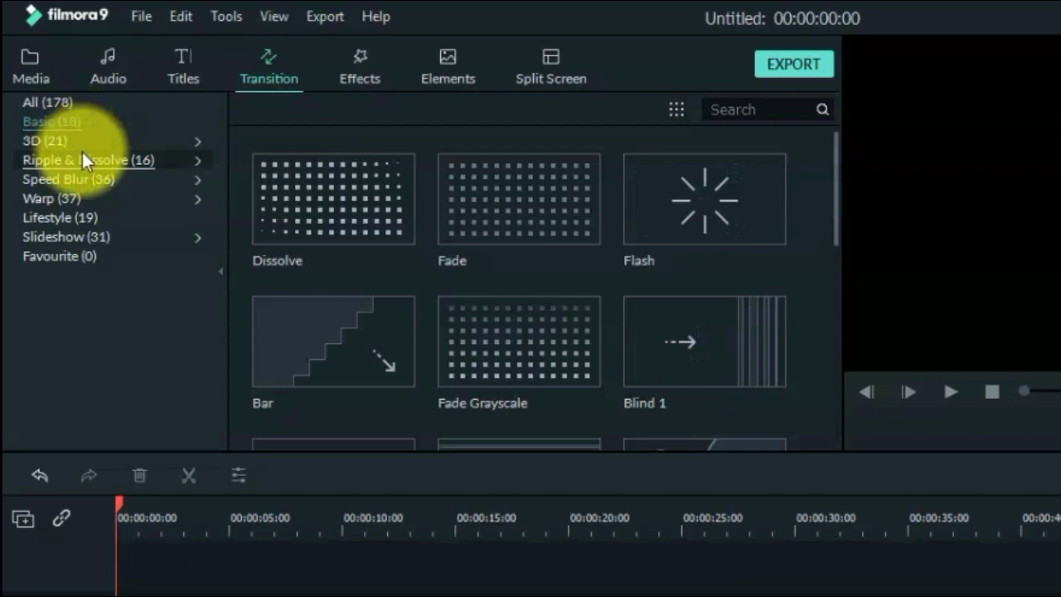
left_click(82, 154)
left_click(47, 104)
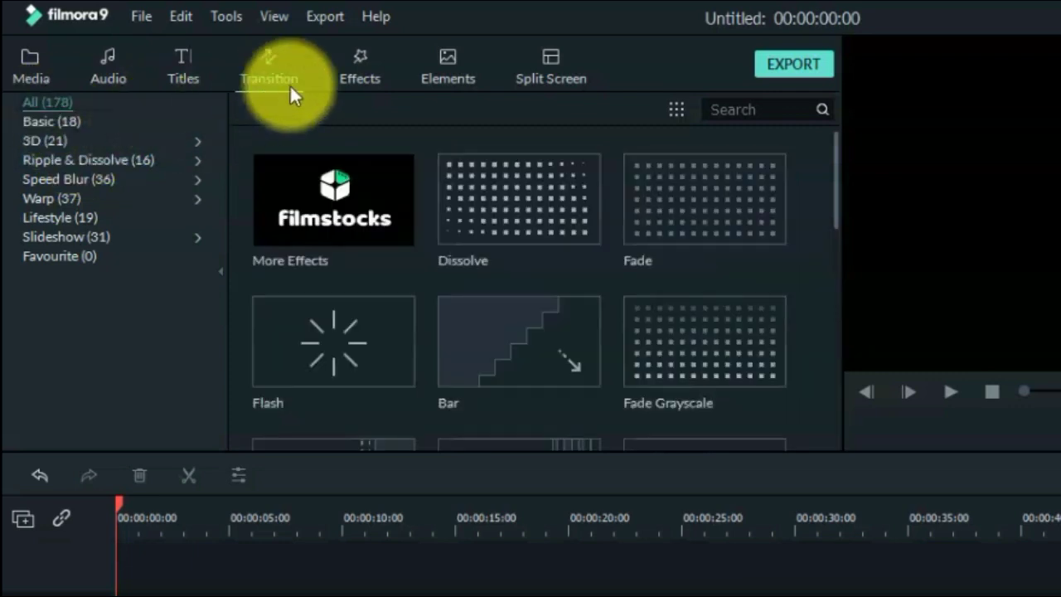
Bring up the Effects library and preview the 1977 and Amaro filters
left_click(365, 69)
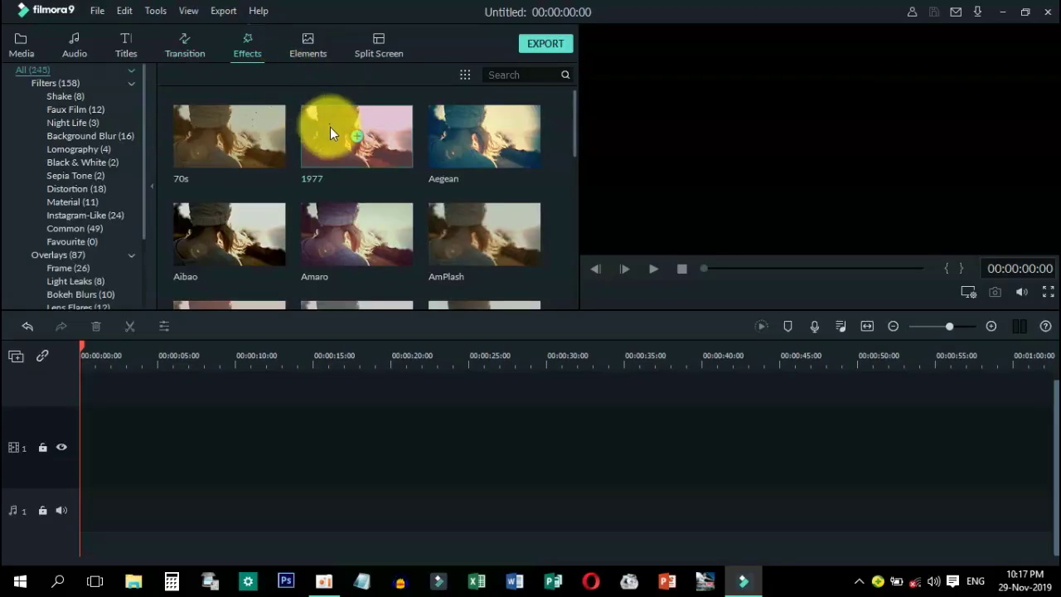
left_click(328, 139)
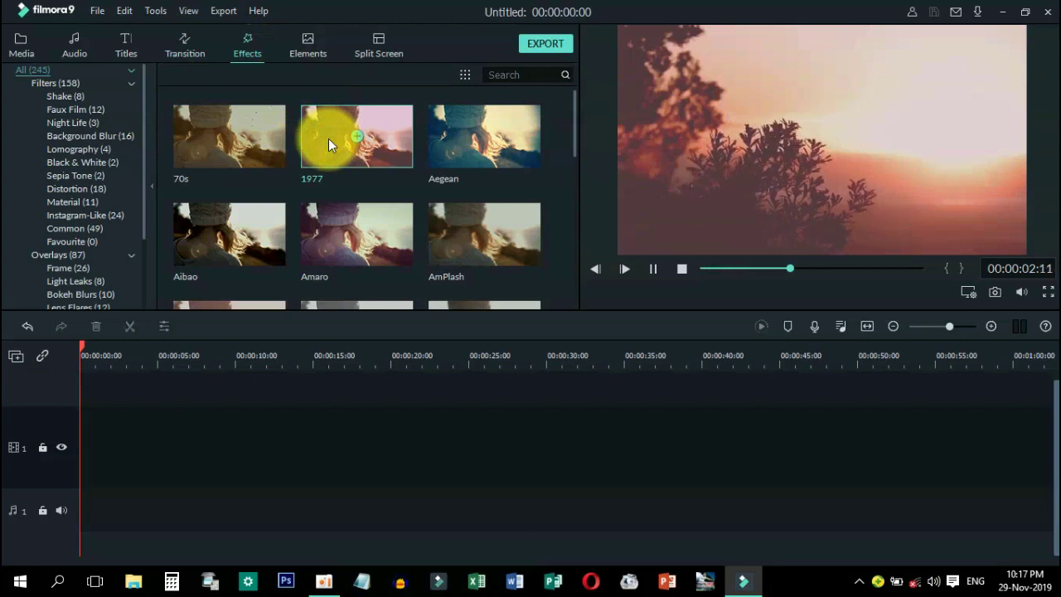
left_click(348, 234)
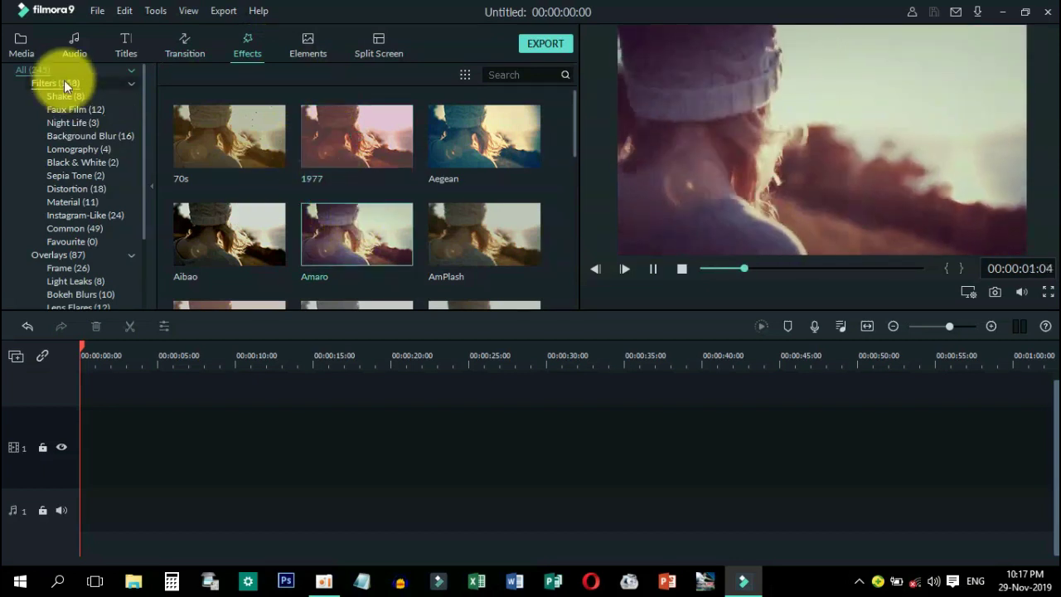
Preview the Black & White 3, Border, Blur 2 and Crop effects
left_click(133, 73)
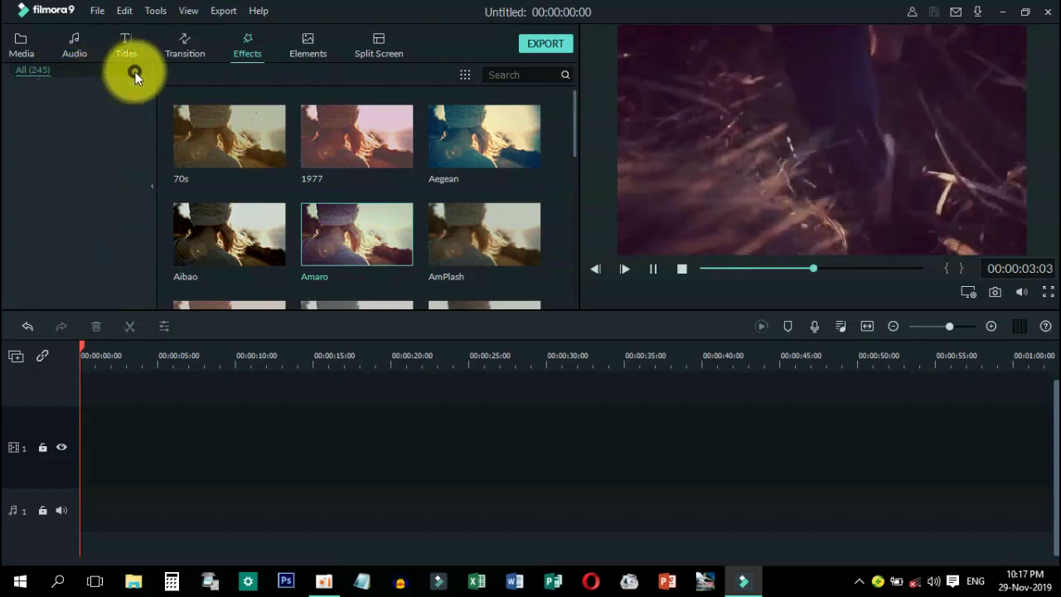
scroll(404, 173, "down", 5)
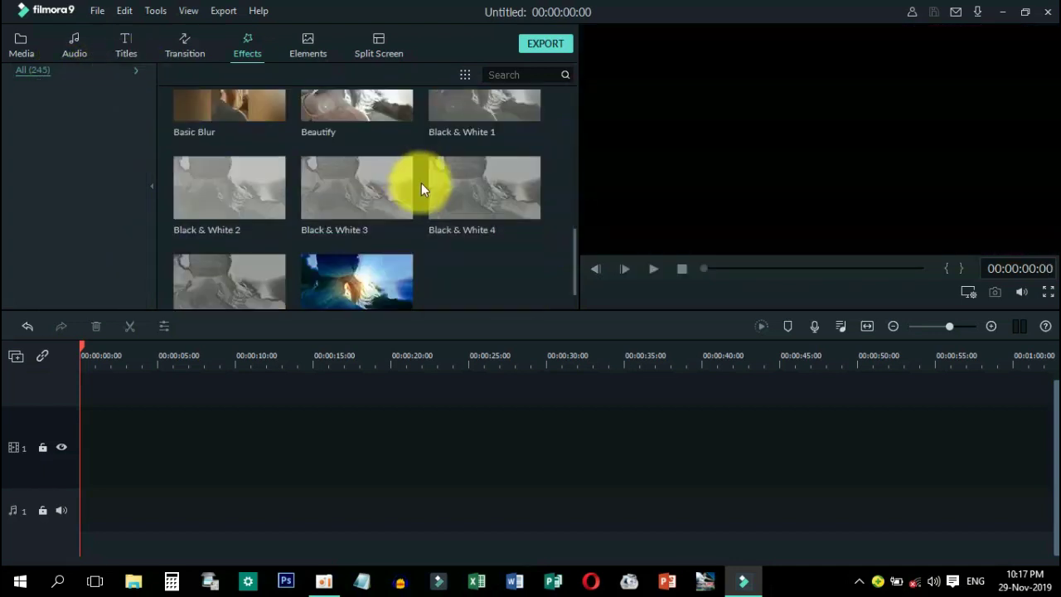
left_click(397, 183)
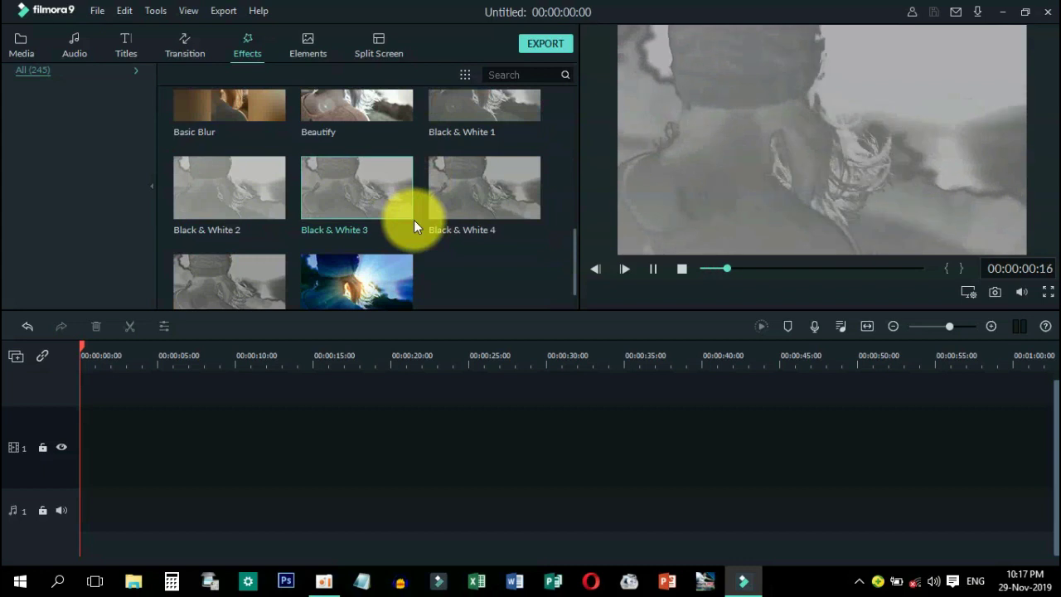
scroll(401, 264, "down", 3)
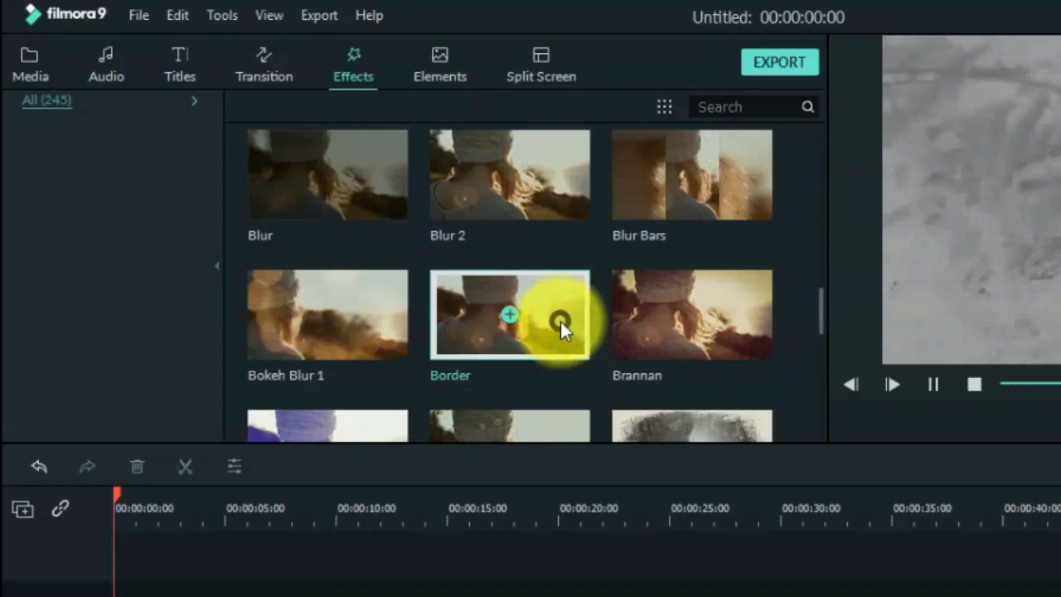
left_click(392, 224)
left_click(406, 138)
scroll(822, 351, "down", 5)
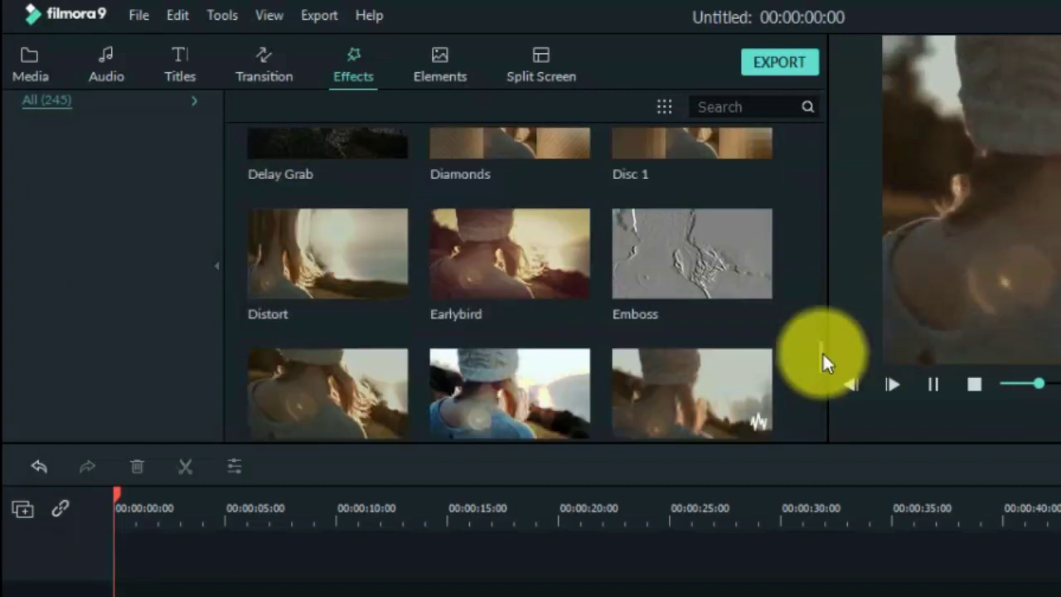
scroll(769, 252, "up", 2)
left_click(757, 224)
Preview Element Love 1, then list All (191) elements and scroll down to the badges
left_click(440, 66)
left_click(551, 197)
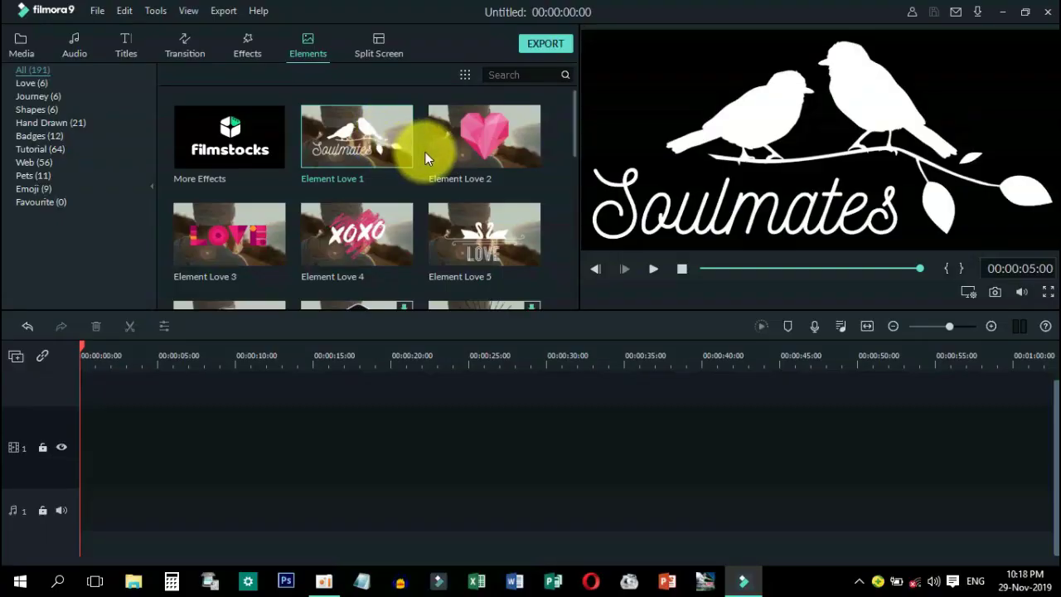
scroll(424, 148, "down", 3)
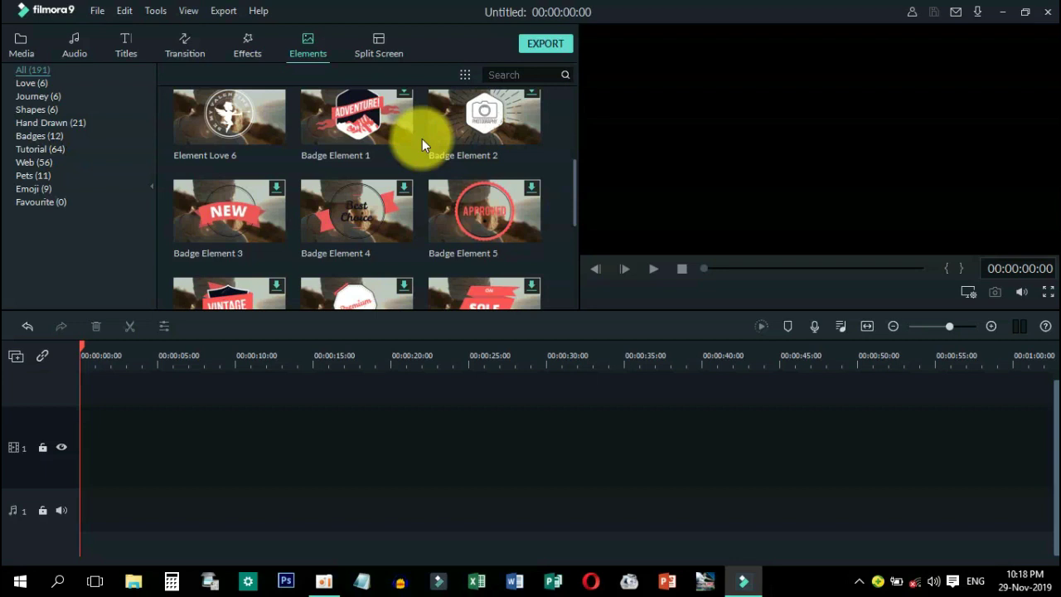
scroll(422, 138, "down", 5)
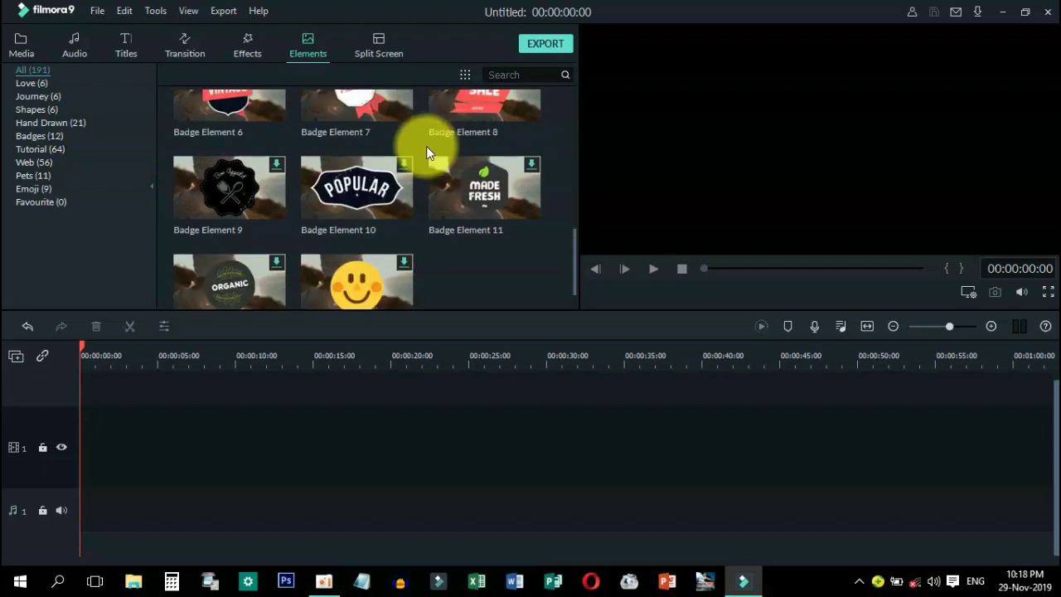
left_click(47, 71)
scroll(284, 217, "down", 5)
scroll(348, 207, "down", 3)
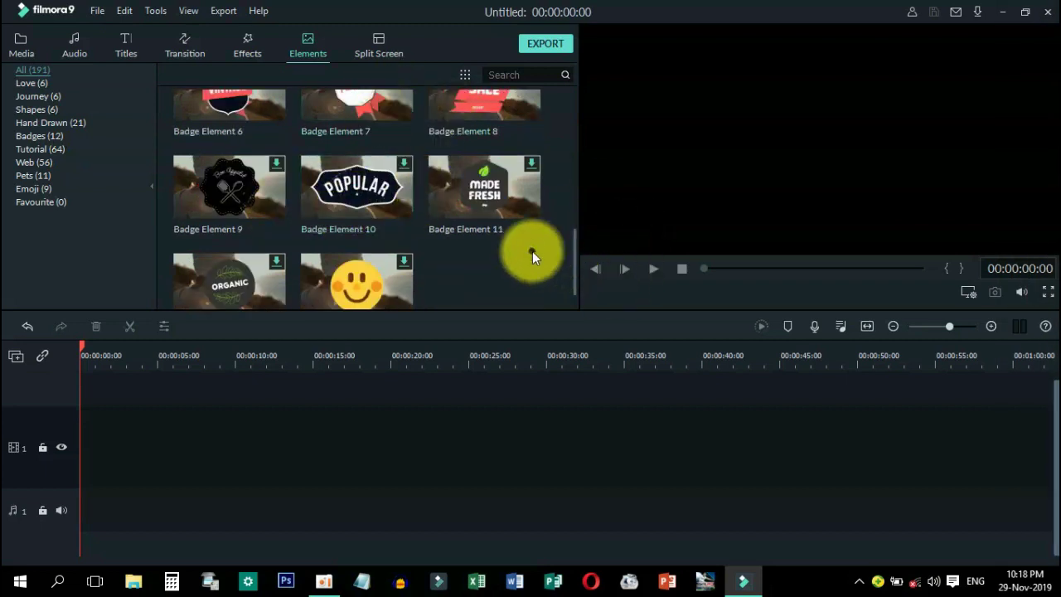
Scroll through the Split Screen layout grid, then return to the Media library
left_click(381, 47)
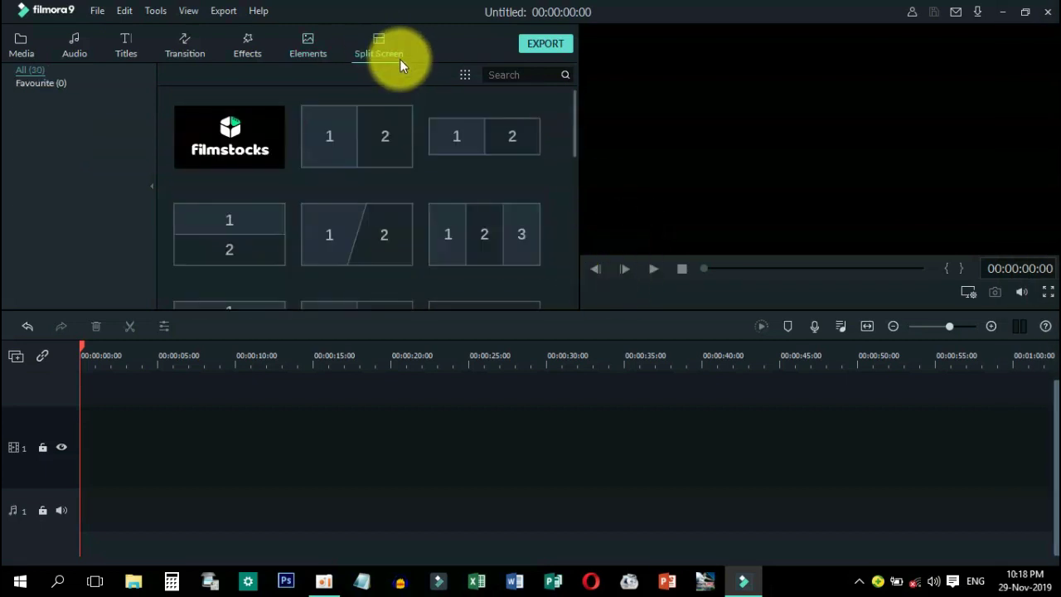
scroll(423, 168, "down", 3)
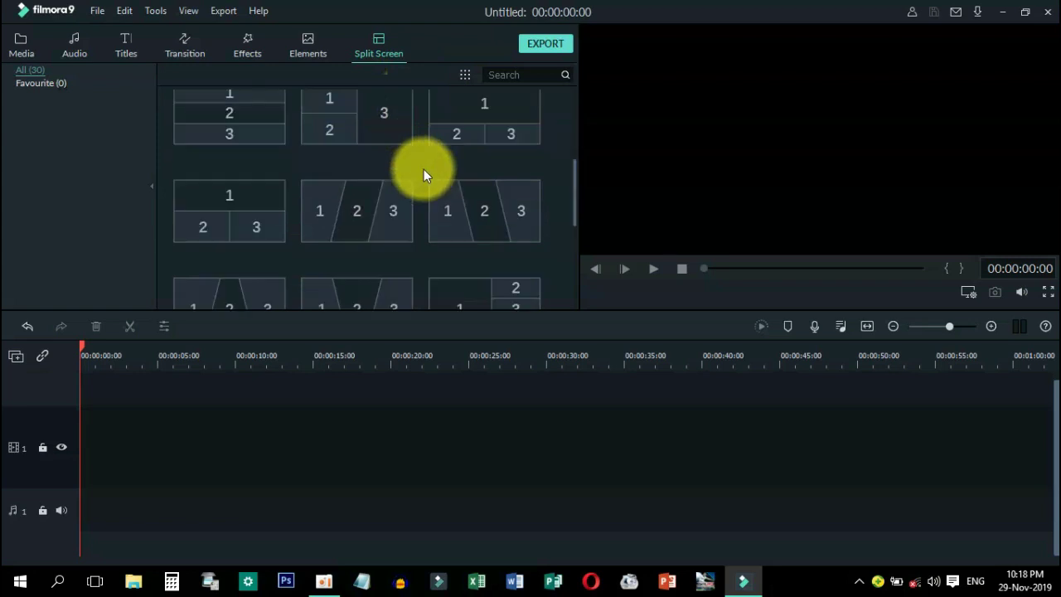
scroll(424, 169, "down", 3)
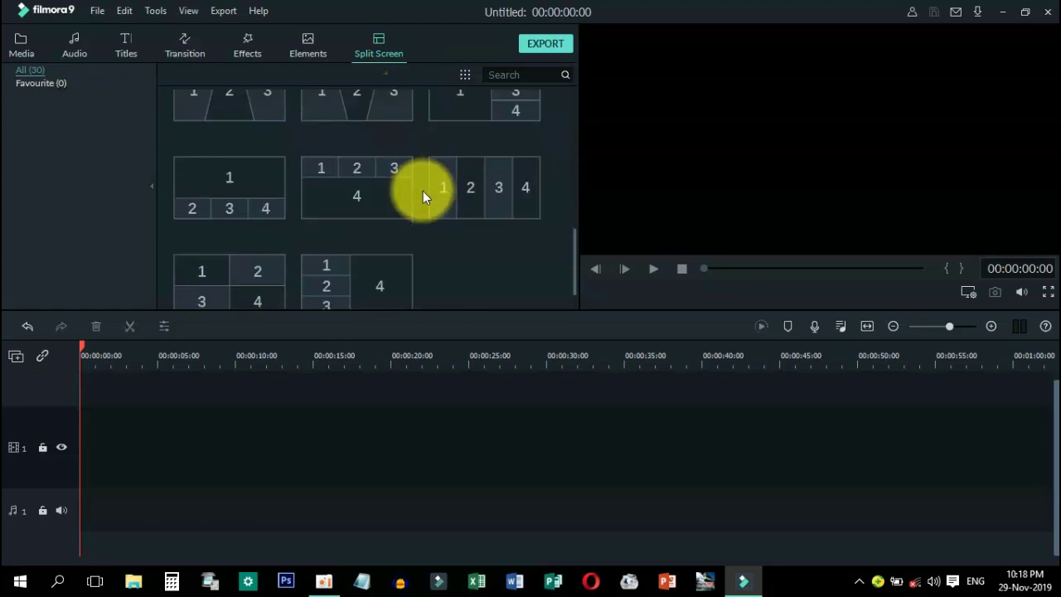
scroll(450, 244, "down", 1)
scroll(450, 217, "down", 3)
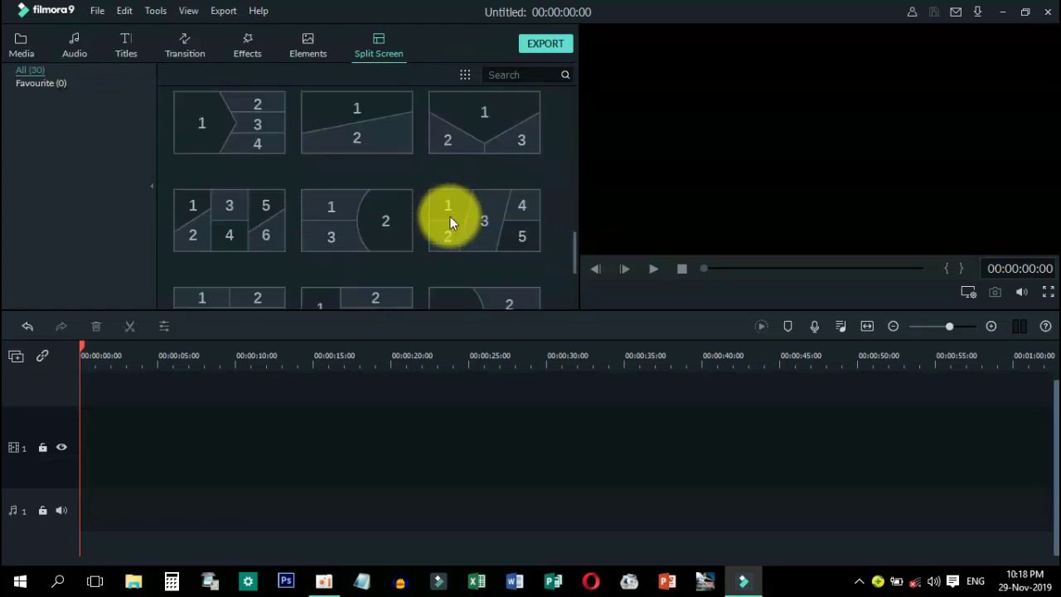
scroll(454, 207, "up", 3)
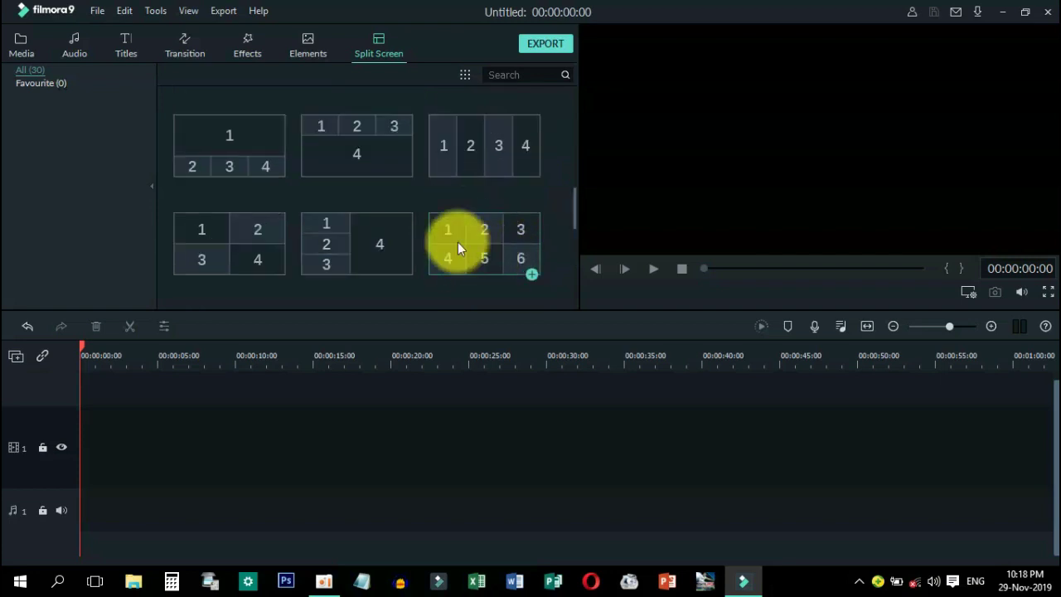
scroll(438, 206, "down", 3)
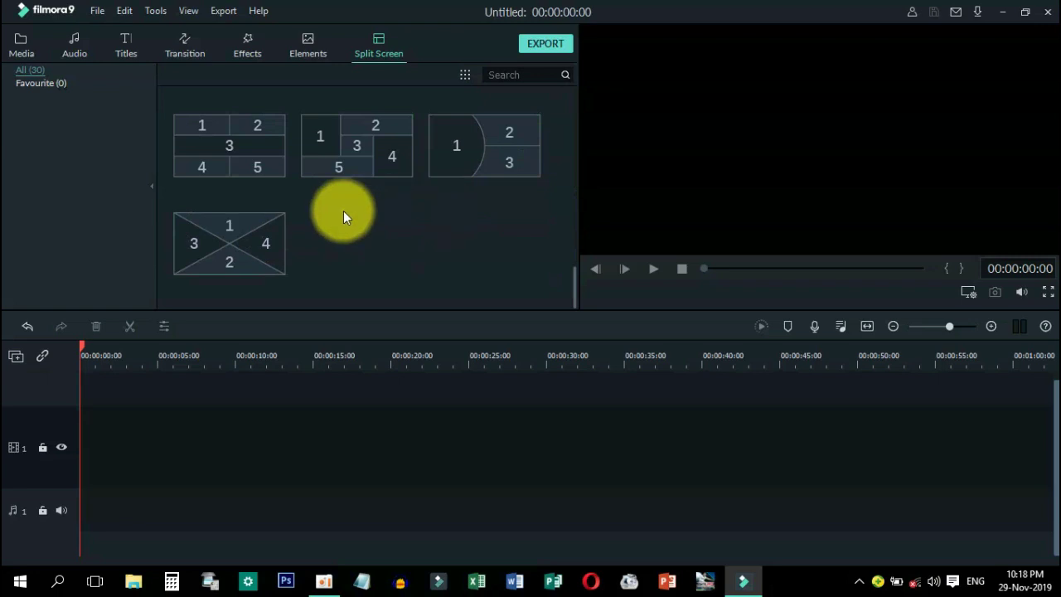
scroll(343, 212, "up", 3)
scroll(343, 212, "up", 3)
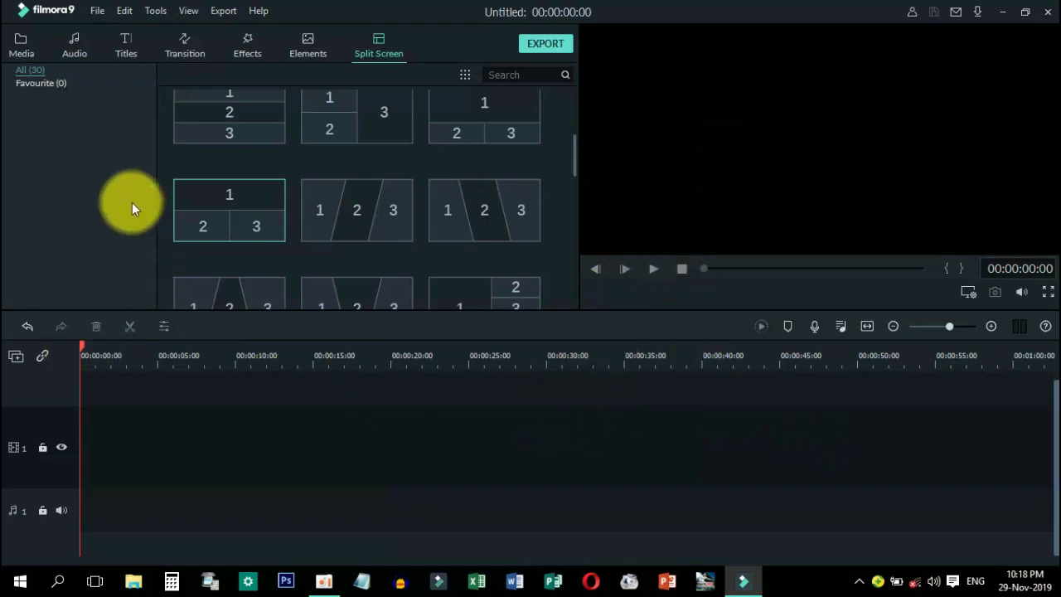
left_click(40, 52)
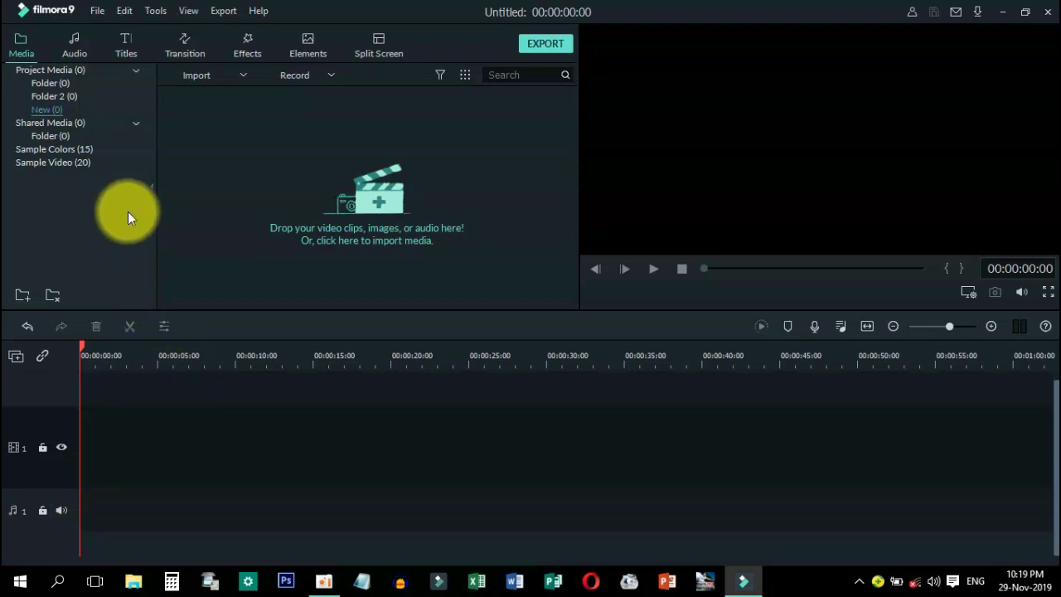
Start importing the tES video clip via the Media panel's import area
left_click(284, 222)
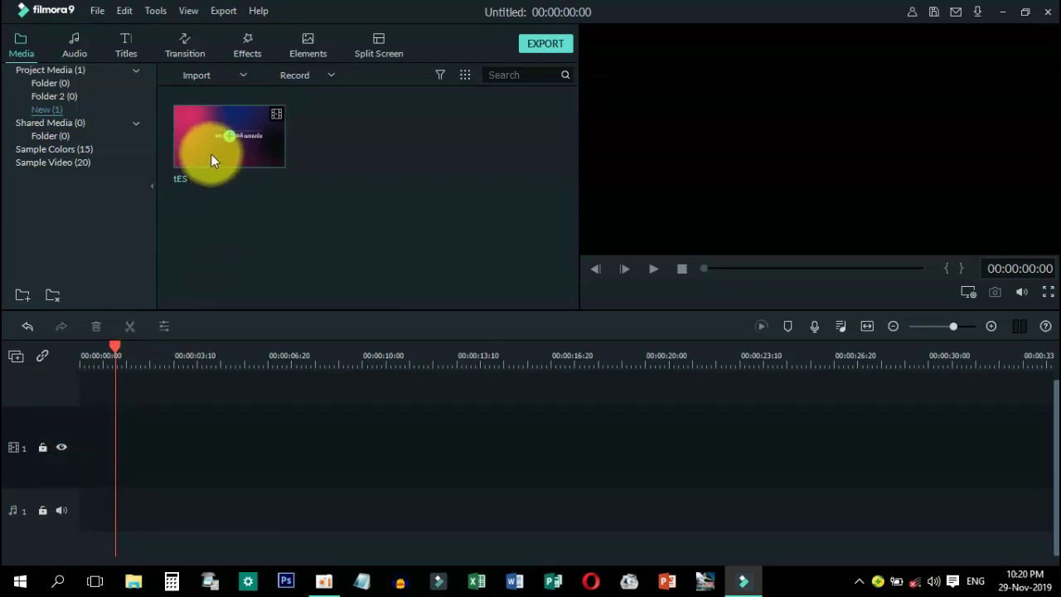
mouse_move(197, 155)
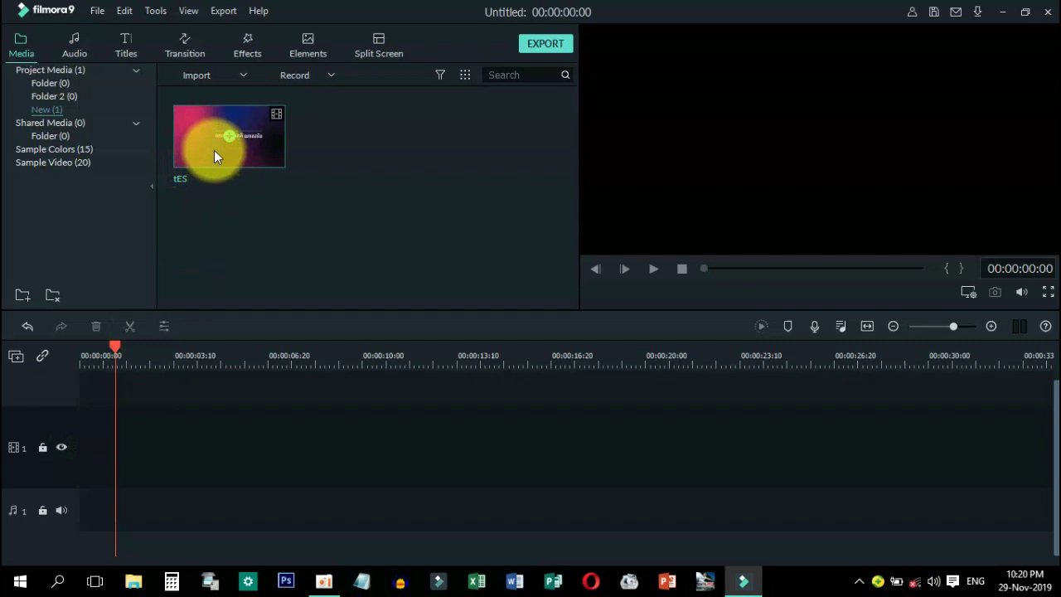
left_click_drag(198, 159, 94, 396)
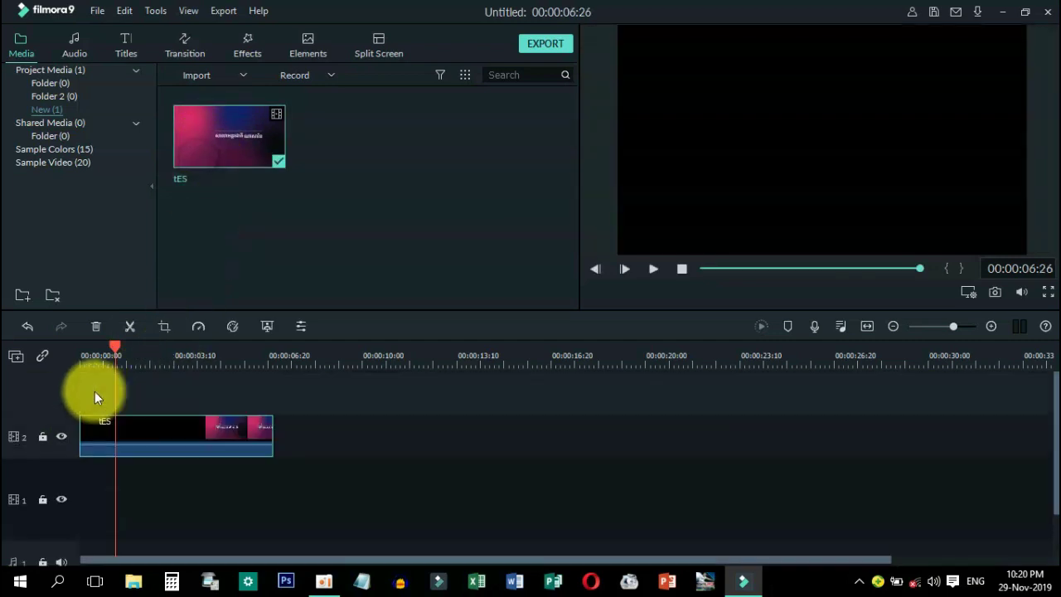
left_click(98, 390)
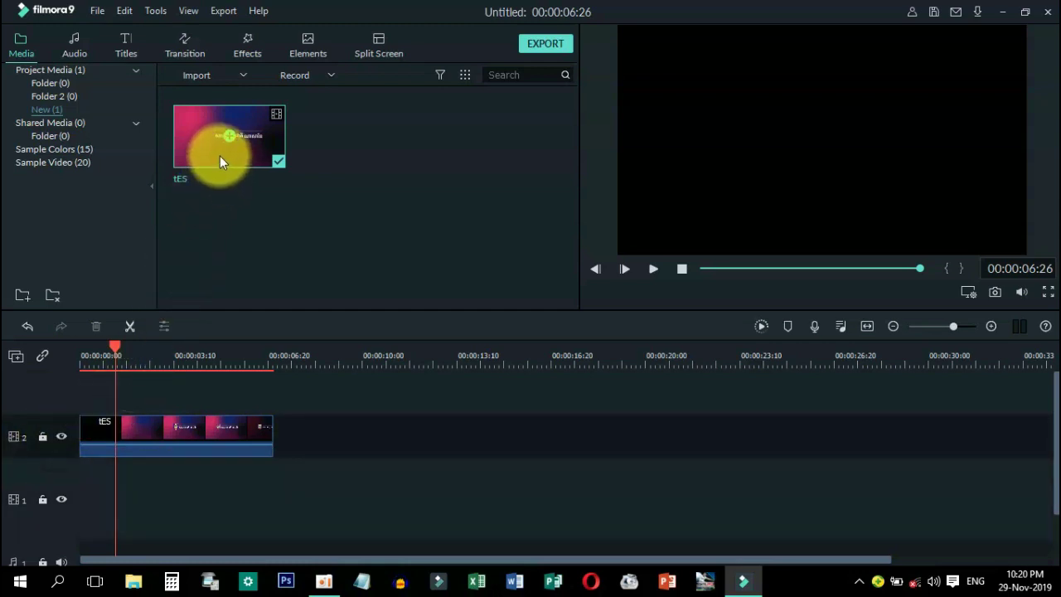
mouse_move(223, 164)
left_mouse_down()
mouse_move(218, 469)
mouse_move(119, 540)
left_mouse_up()
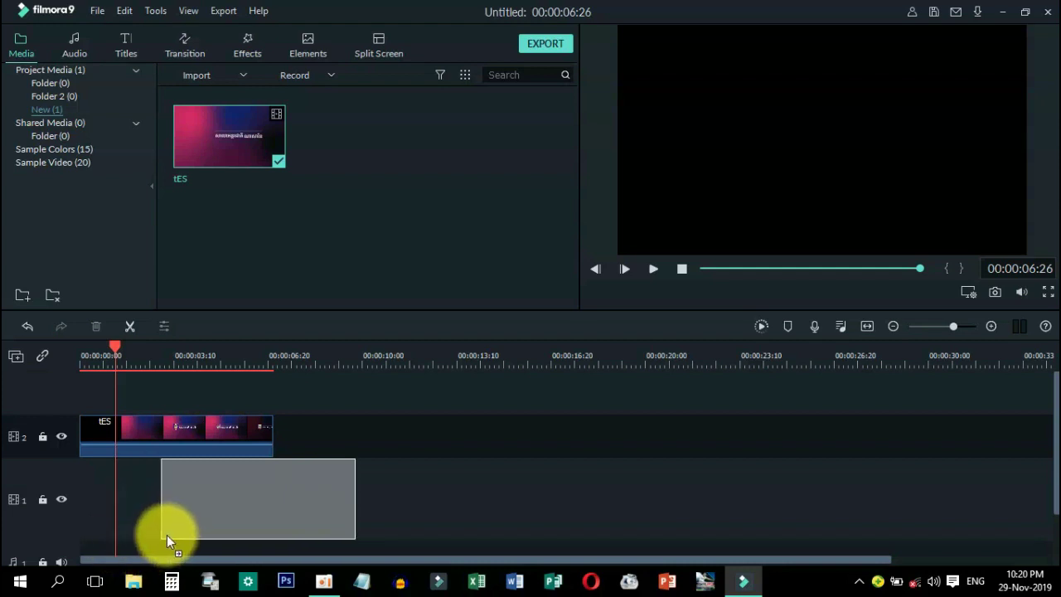
left_click_drag(118, 539, 260, 489)
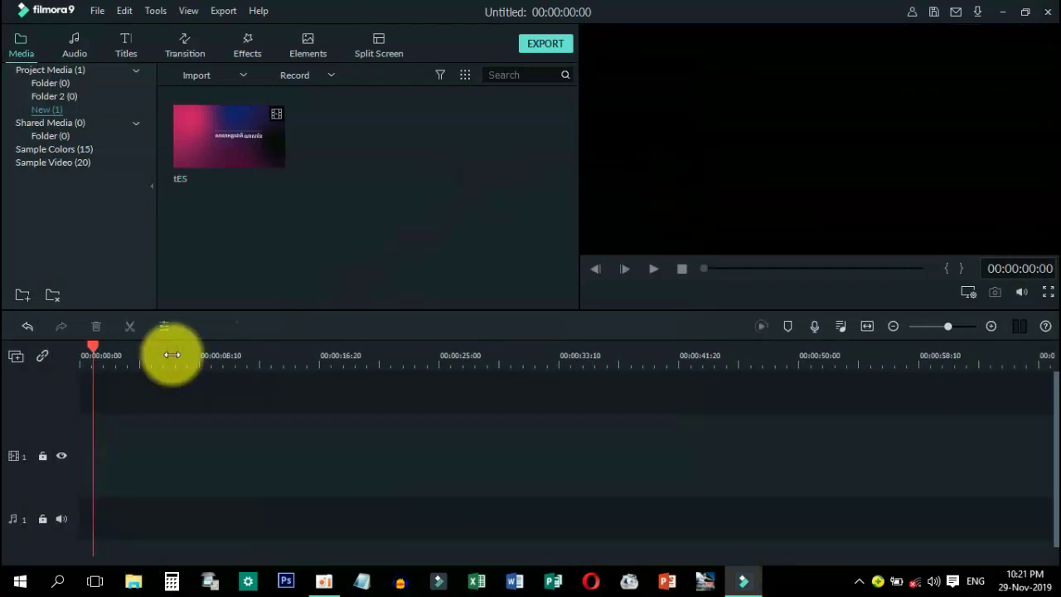
Scrub the playhead along the empty timeline, then zoom the timeline out past two minutes
left_click_drag(206, 363, 320, 357)
left_click(261, 364)
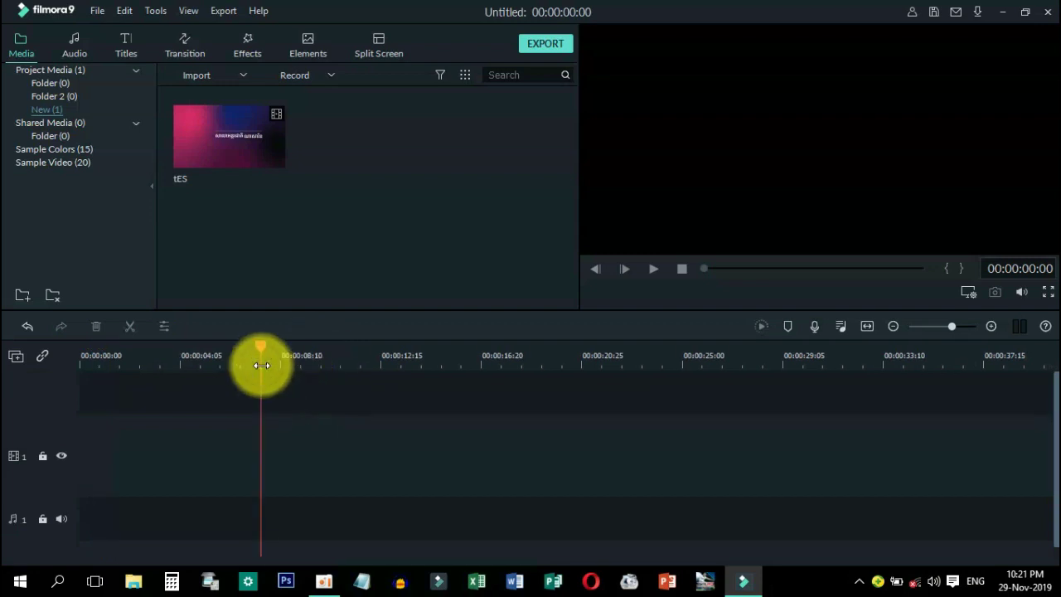
left_click_drag(261, 365, 469, 359)
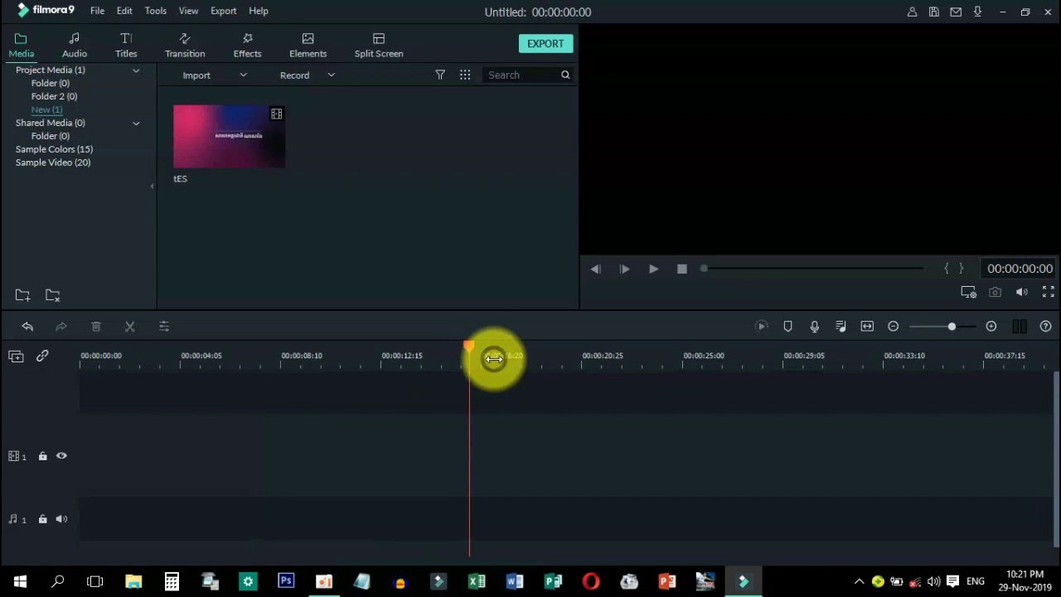
scroll(307, 366, "down", 1)
mouse_move(307, 366)
left_mouse_down()
mouse_move(166, 355)
mouse_move(349, 355)
mouse_move(75, 351)
mouse_move(243, 352)
left_mouse_up()
scroll(243, 353, "down", 1)
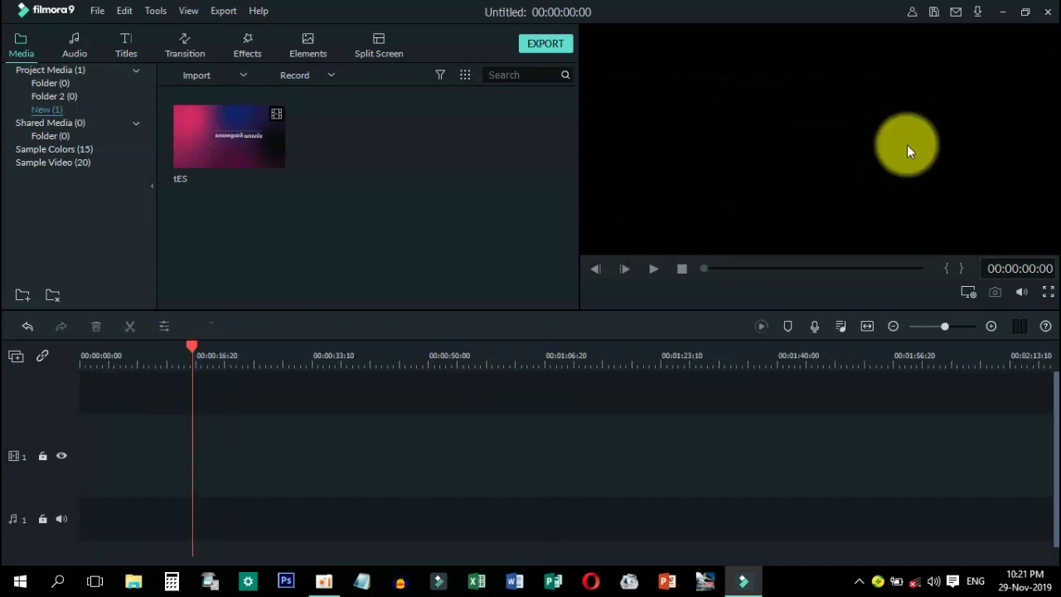
Place the tES clip on video track 1, then select it and remove it from the timeline
left_click_drag(222, 155, 86, 429)
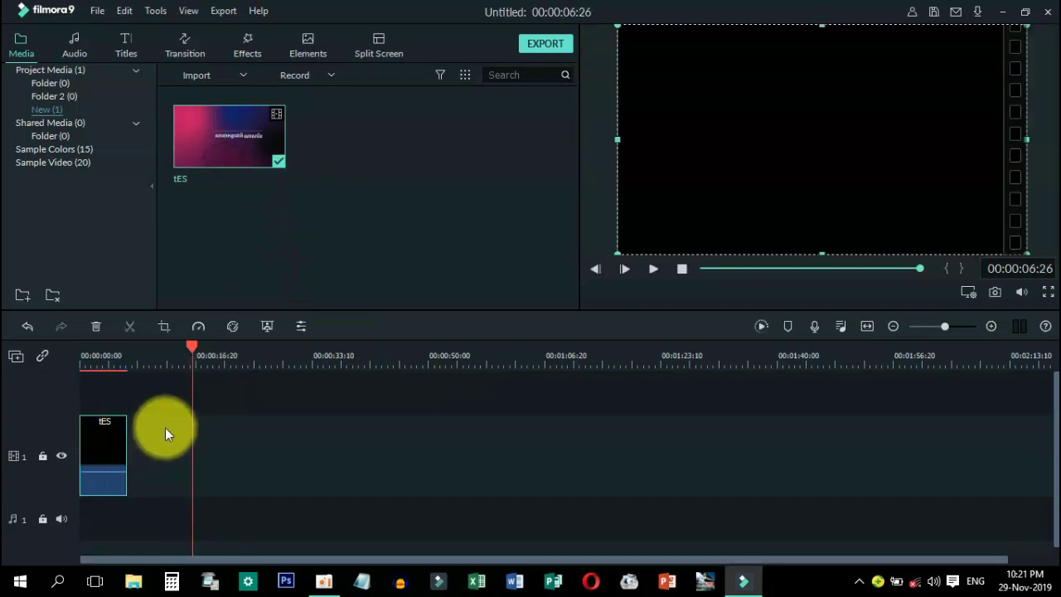
left_click(89, 368)
key("space")
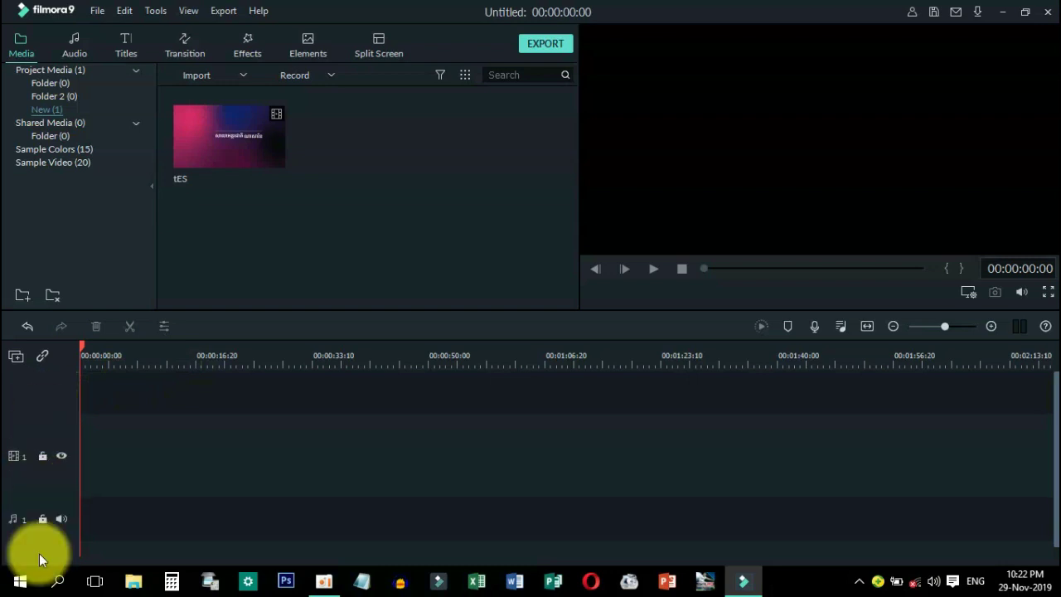
Show the Transition library of 178 transitions and look over the File > New Project options
scroll(44, 428, "down", 1)
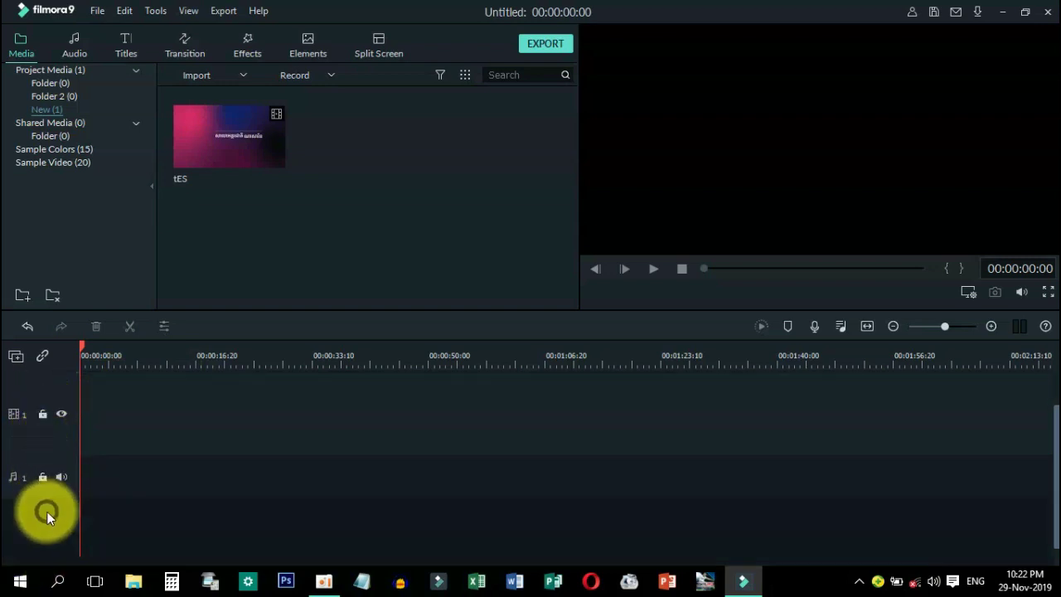
left_click(42, 494)
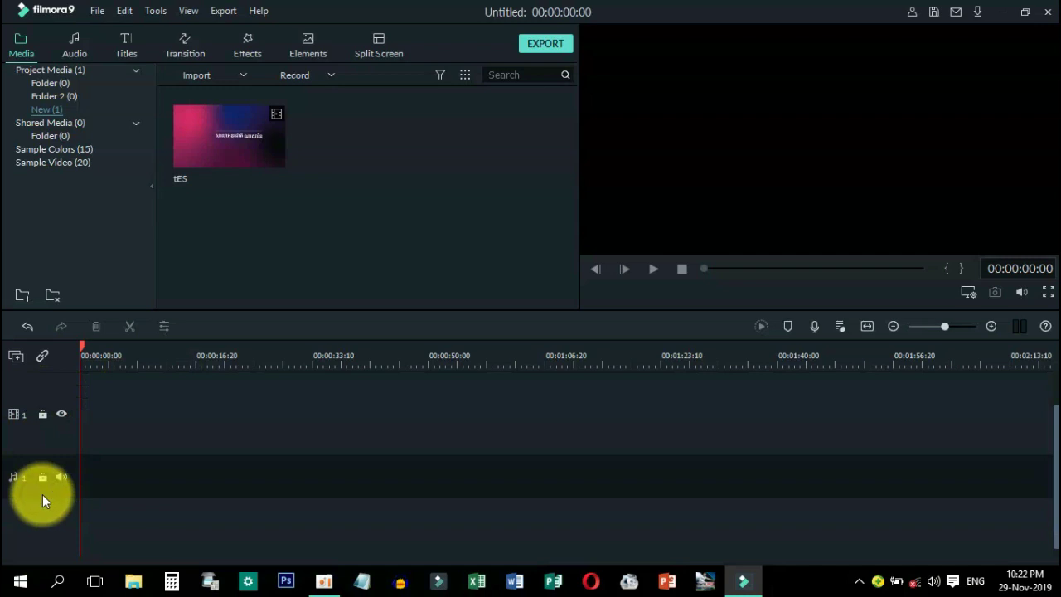
scroll(51, 390, "up", 1)
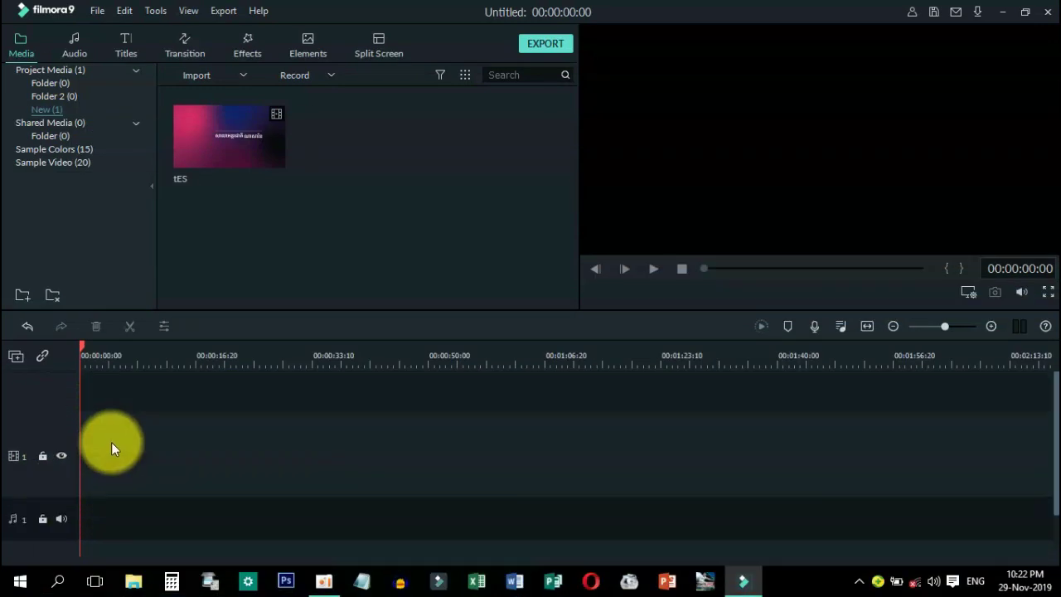
left_click(205, 282)
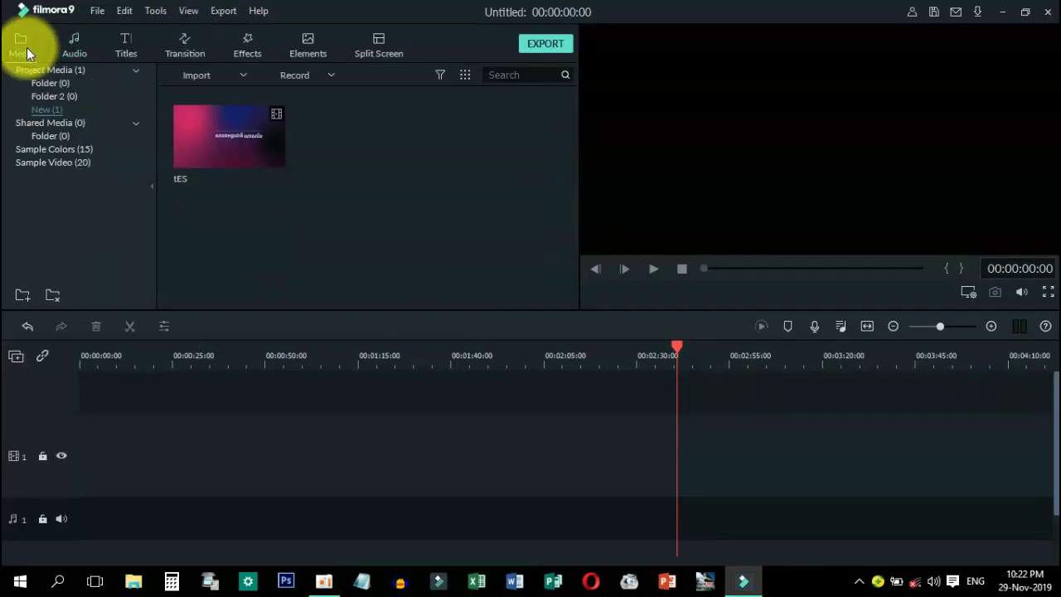
left_click(264, 229)
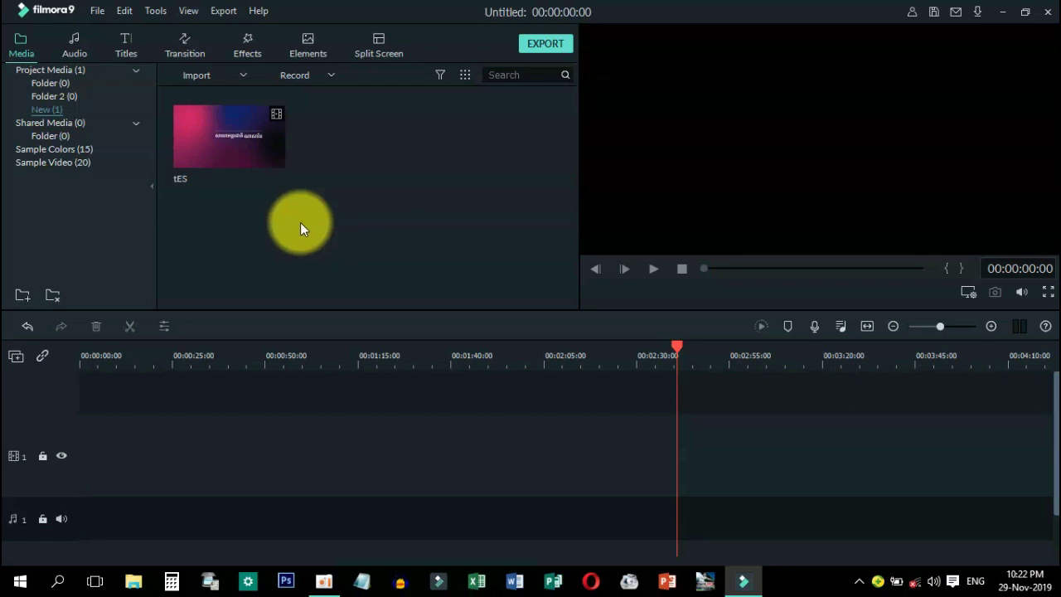
left_click(98, 12)
mouse_move(116, 30)
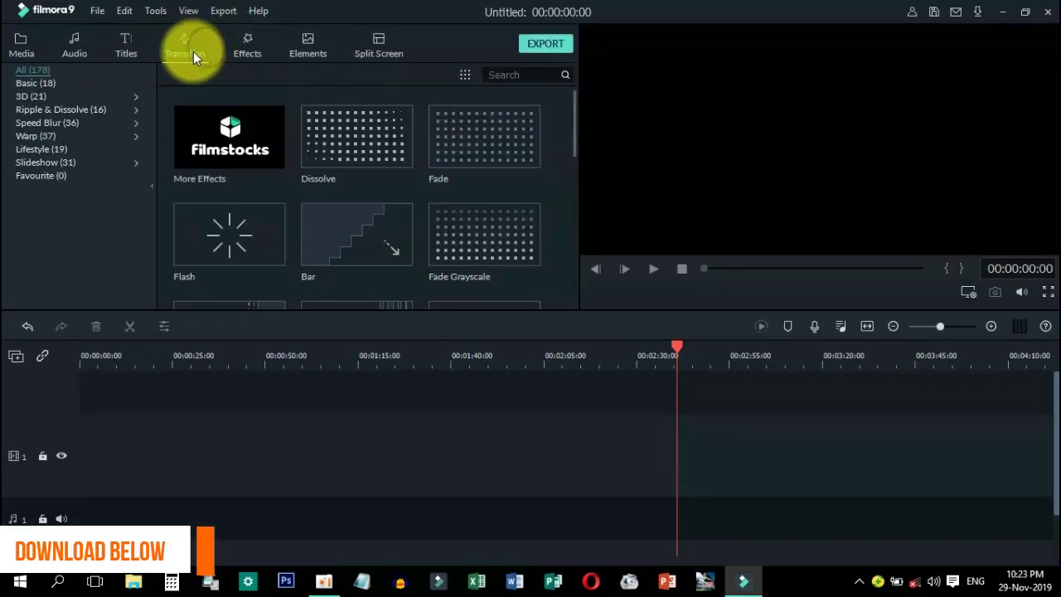
Browse the title templates and preview Subtitle 6
left_click(124, 48)
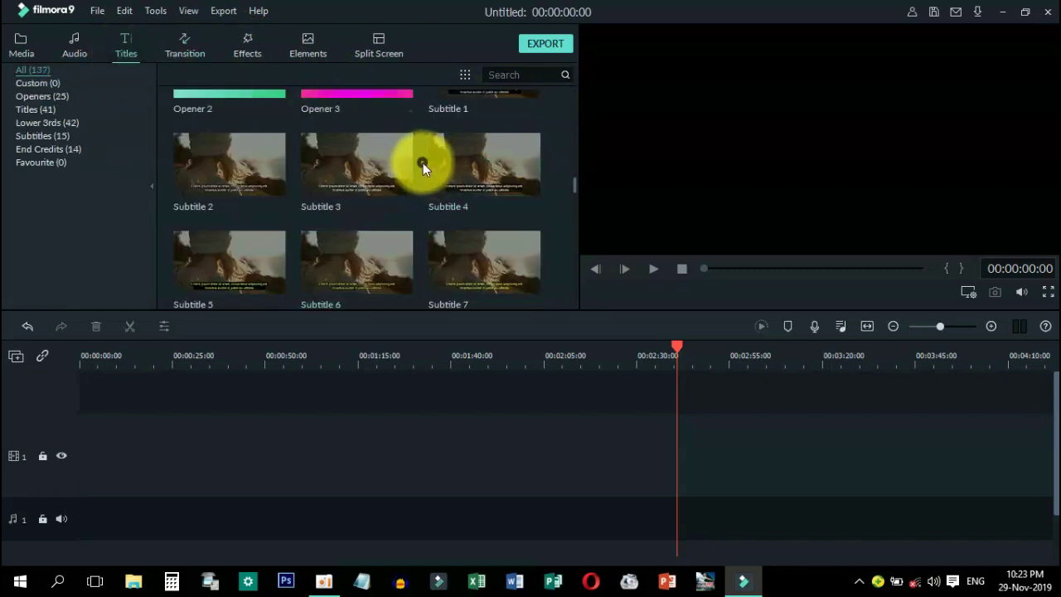
scroll(422, 165, "down", 5)
scroll(423, 170, "down", 5)
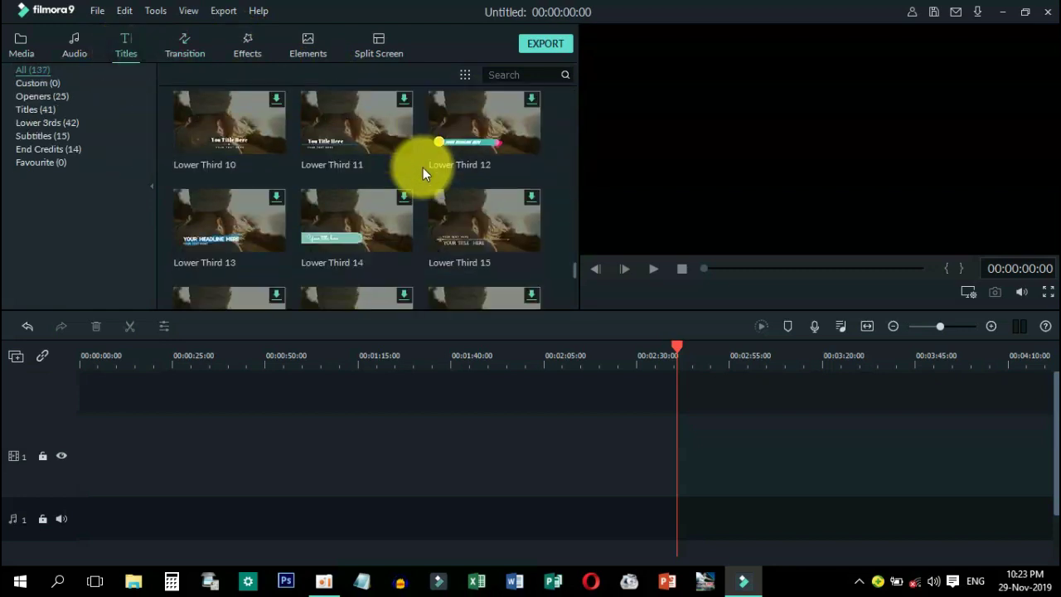
scroll(422, 169, "up", 3)
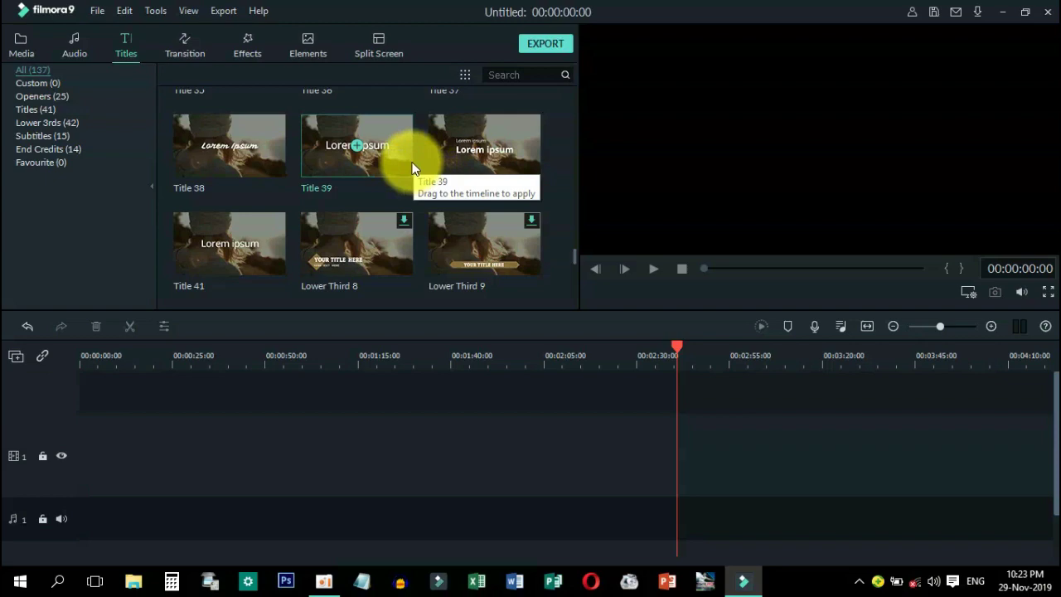
scroll(421, 195, "up", 4)
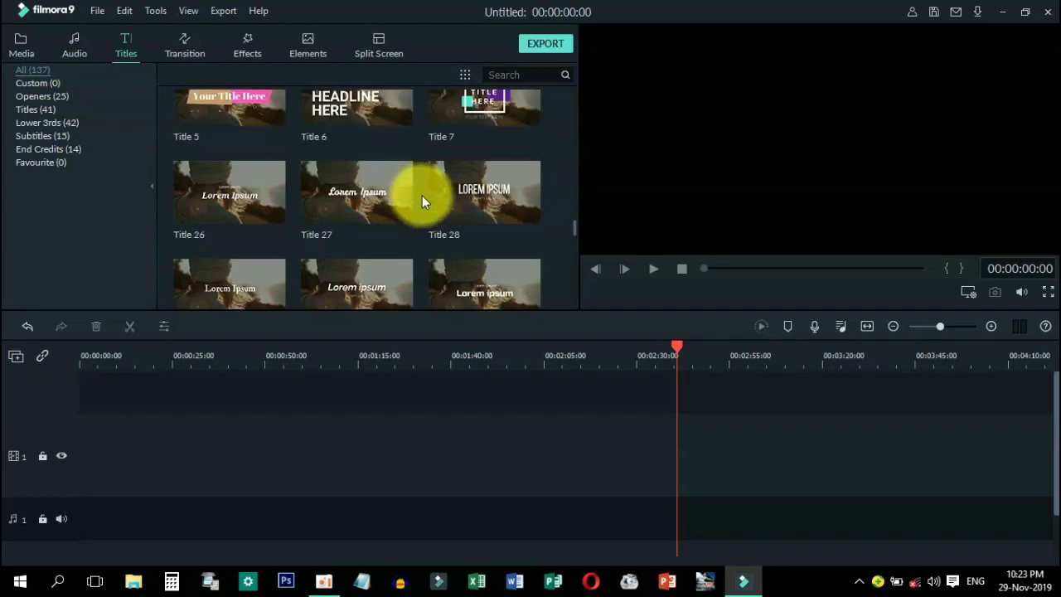
scroll(421, 195, "up", 2)
scroll(422, 195, "up", 2)
scroll(422, 195, "up", 2)
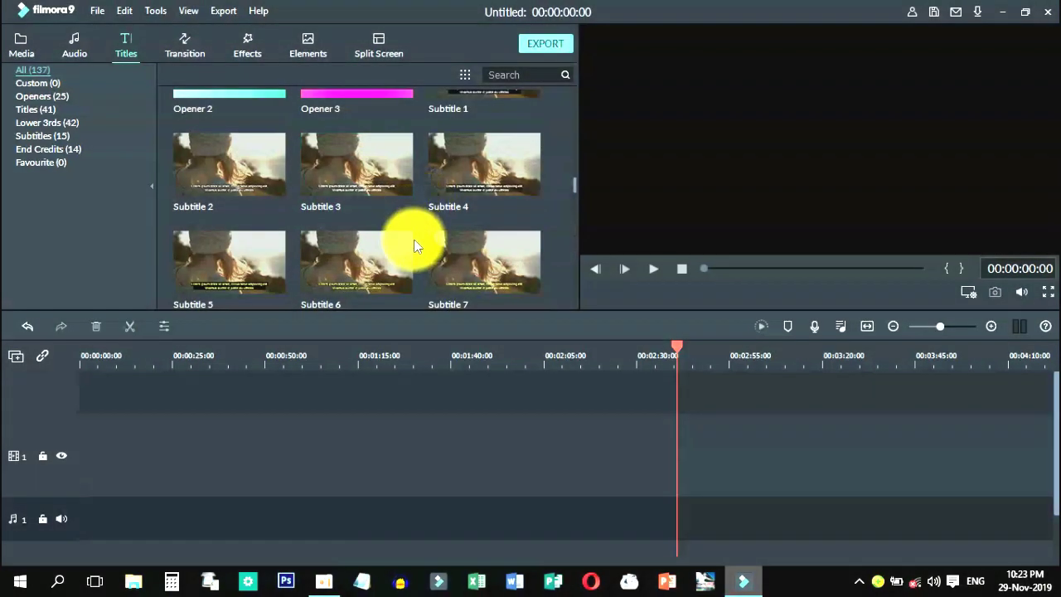
left_click(410, 242)
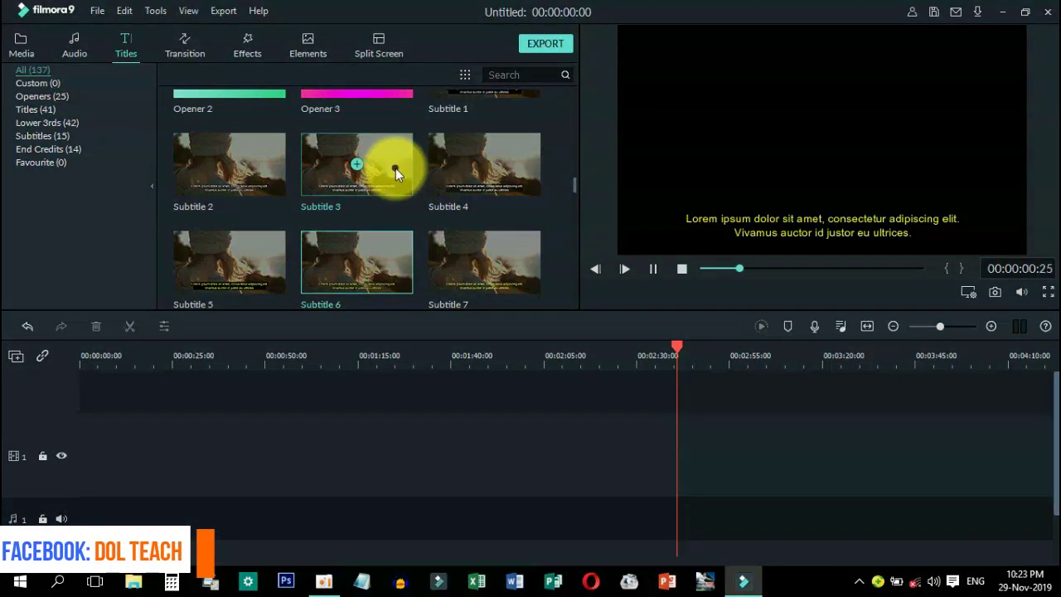
scroll(395, 168, "up", 2)
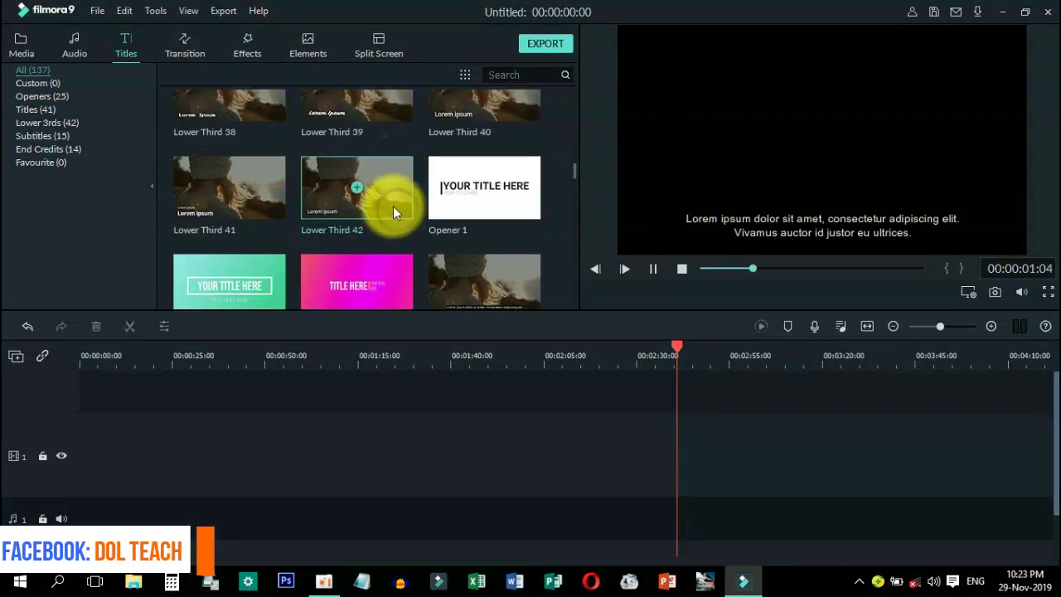
scroll(401, 203, "up", 2)
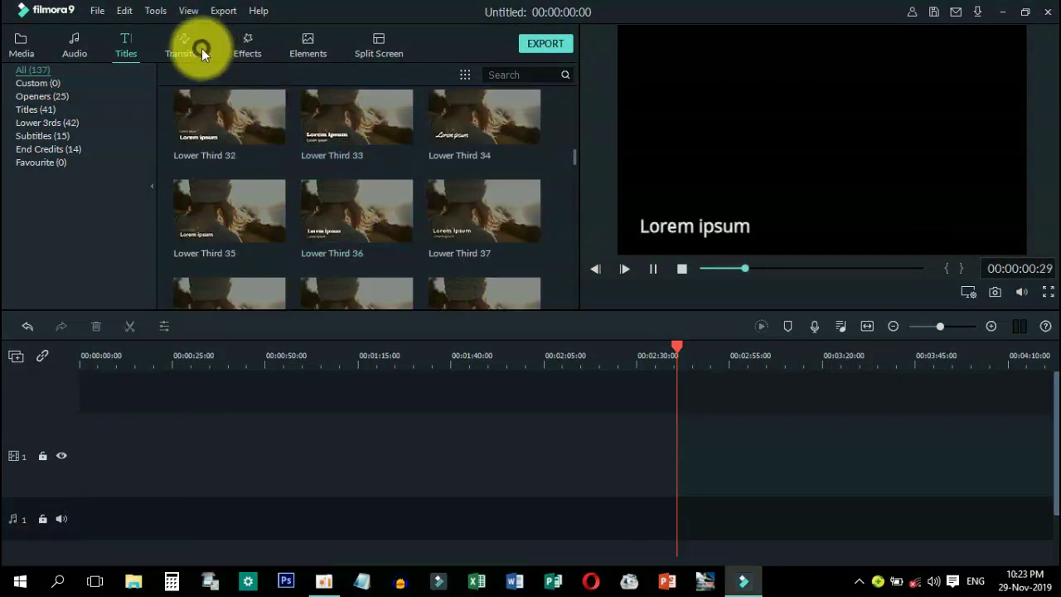
Preview the Page Curl and Erase Slide transitions, then show the Elements library
left_click(199, 49)
scroll(332, 166, "down", 5)
left_click(326, 190)
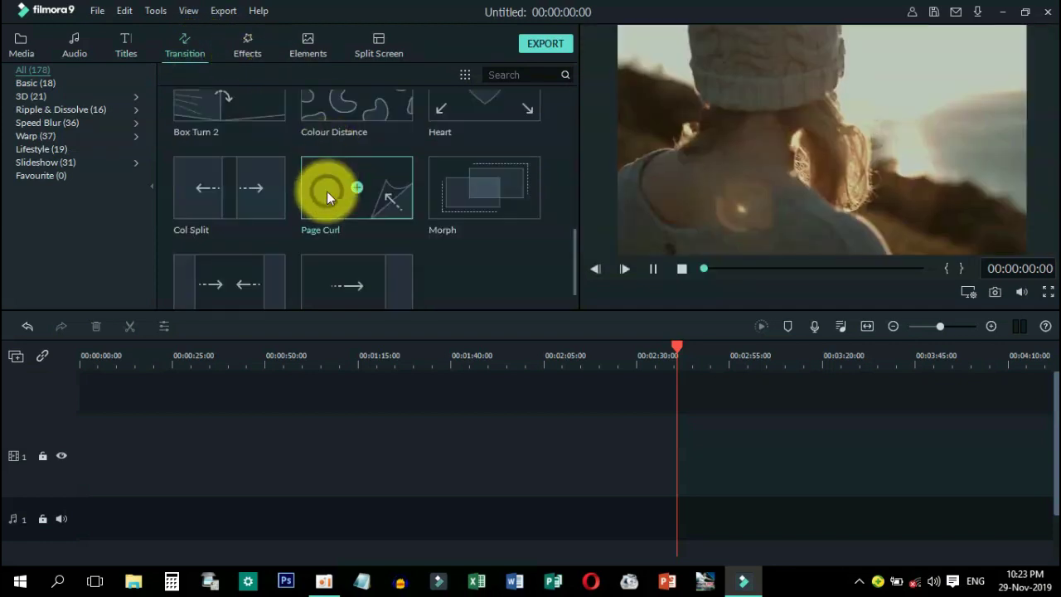
left_click(379, 248)
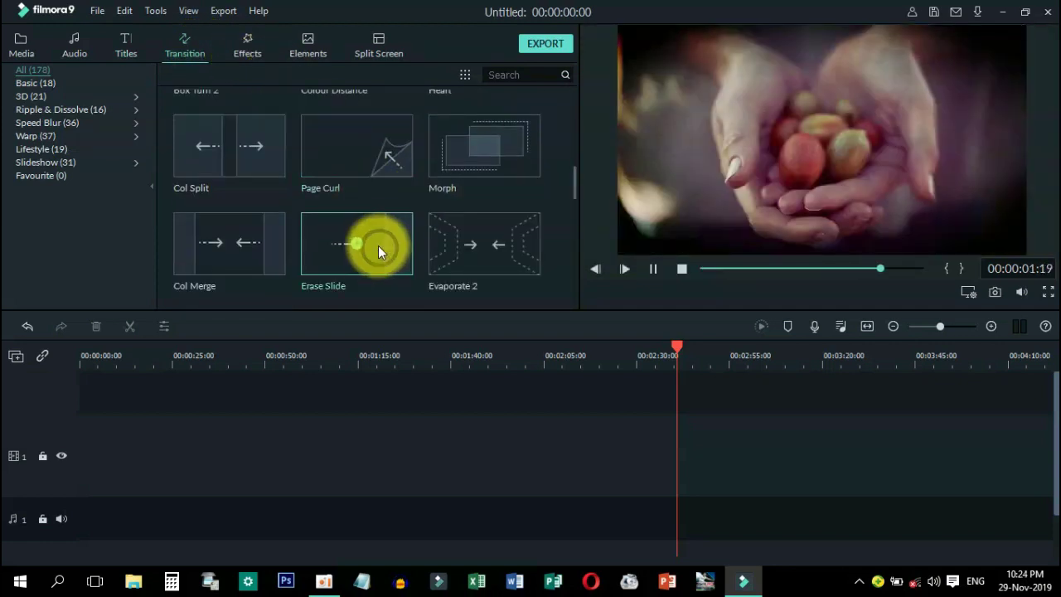
left_click(308, 46)
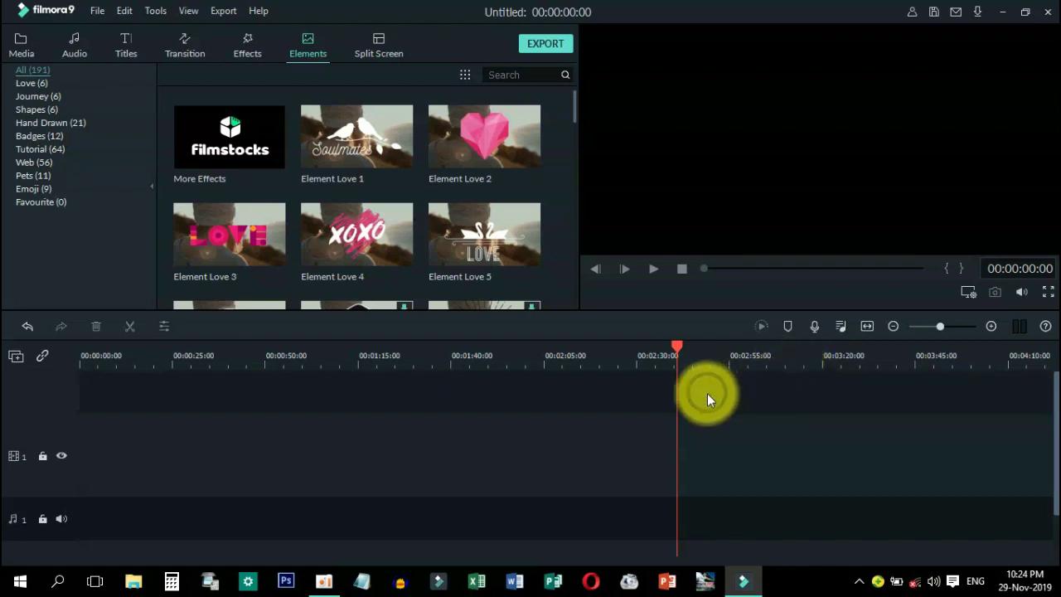
left_click_drag(398, 12, 547, 106)
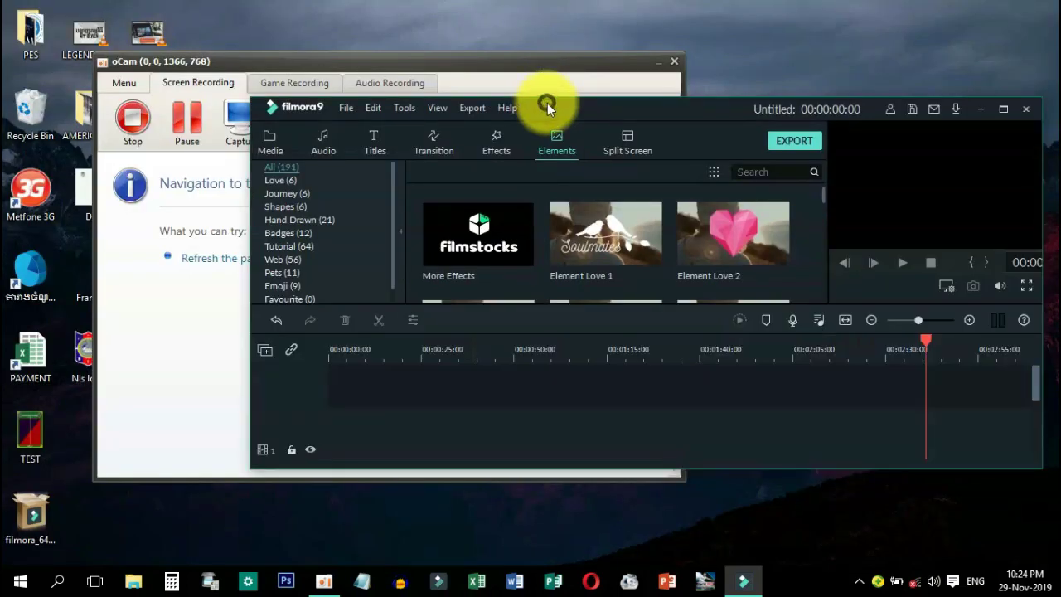
left_click(1000, 110)
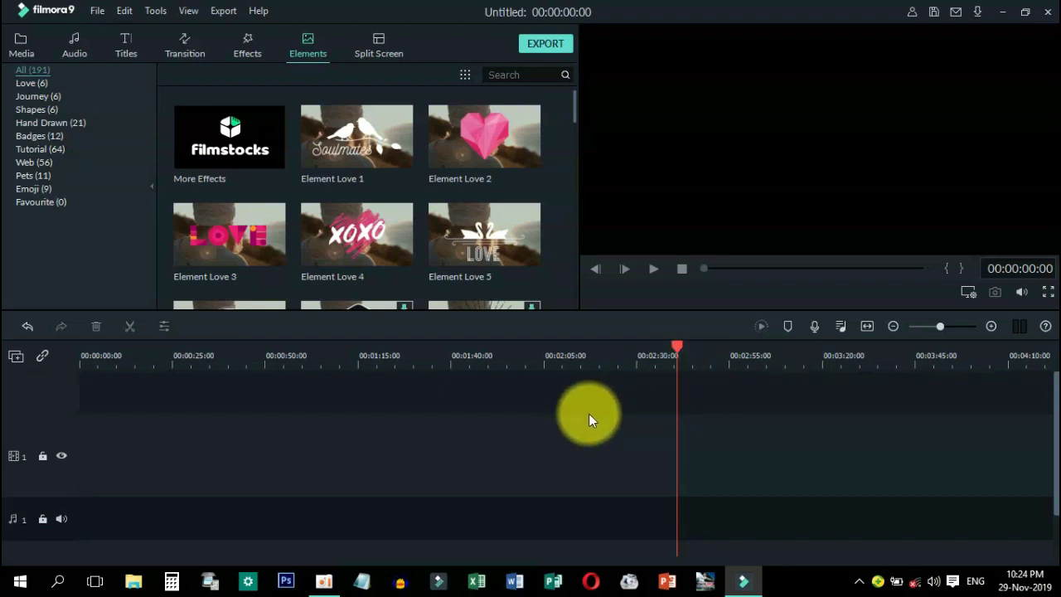
Scroll through the badge, emoji and hand-drawn elements, collapsing the category sidebar to widen the grid
scroll(588, 408, "down", 1)
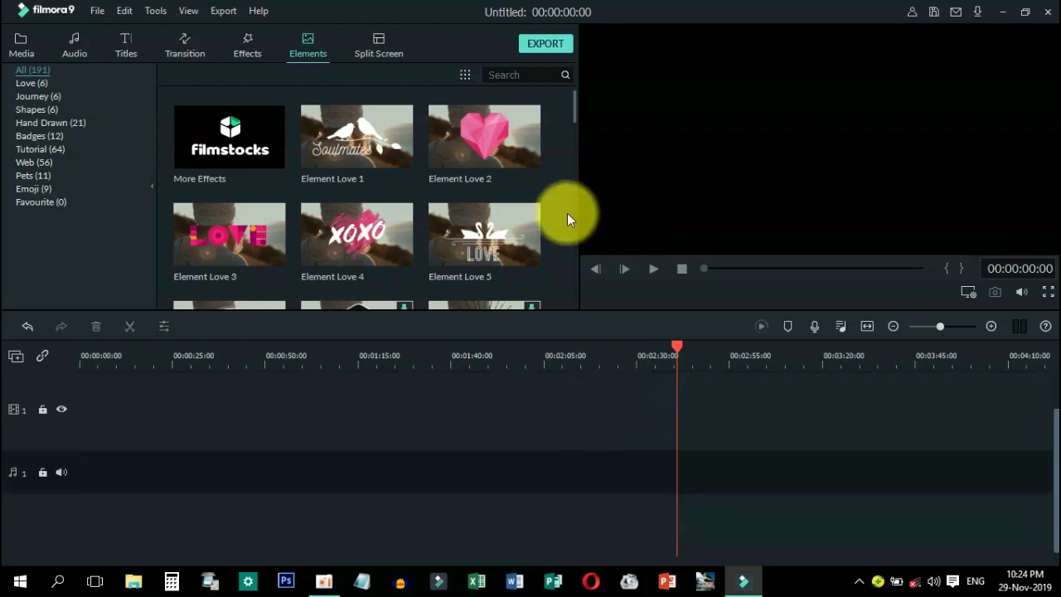
scroll(539, 199, "down", 2)
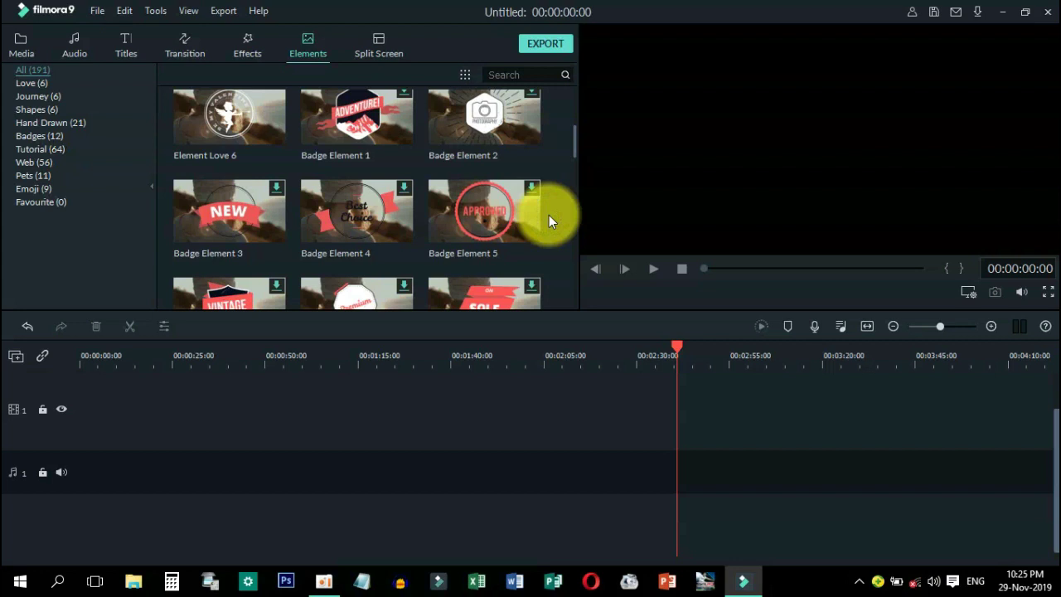
scroll(548, 215, "down", 2)
scroll(549, 215, "down", 2)
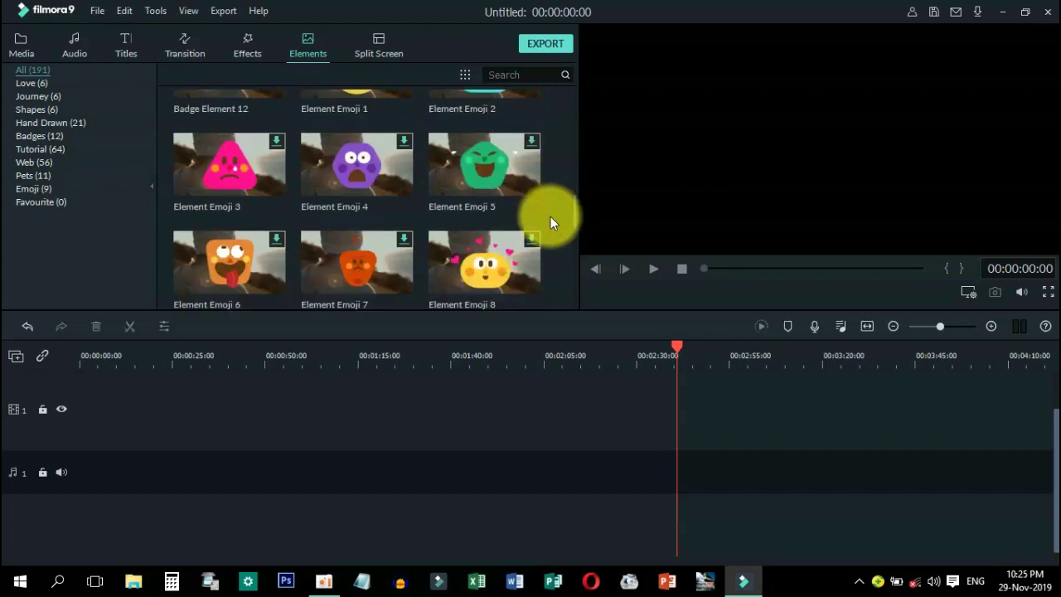
scroll(551, 216, "down", 2)
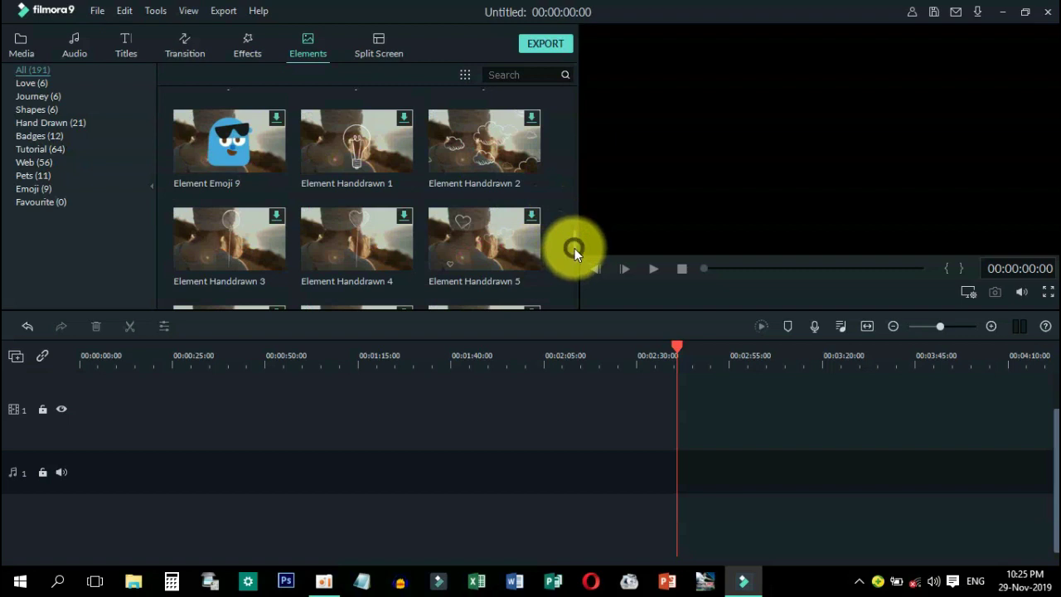
scroll(575, 251, "down", 1)
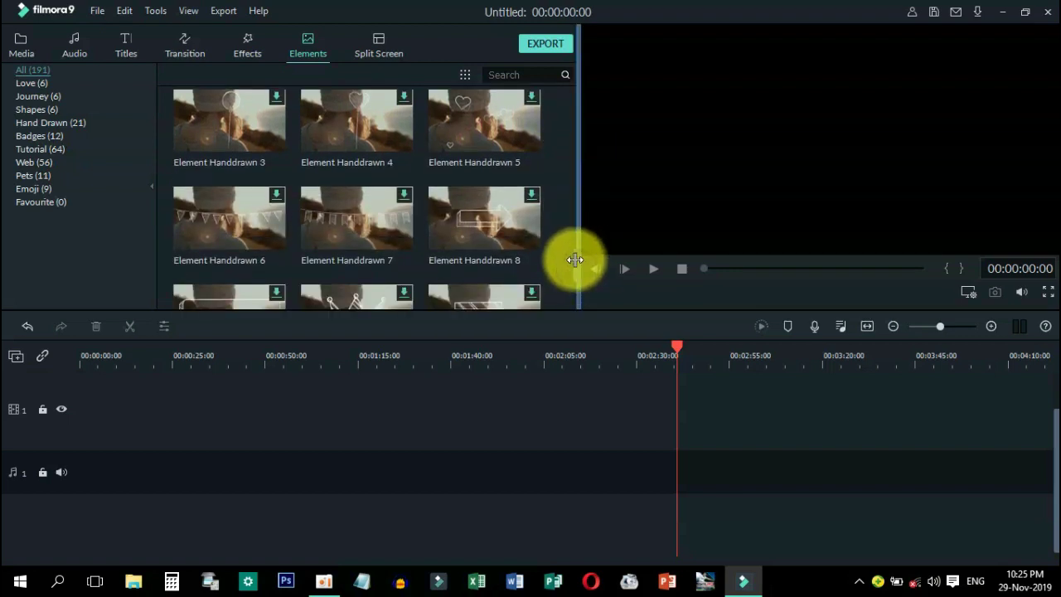
left_click(155, 189)
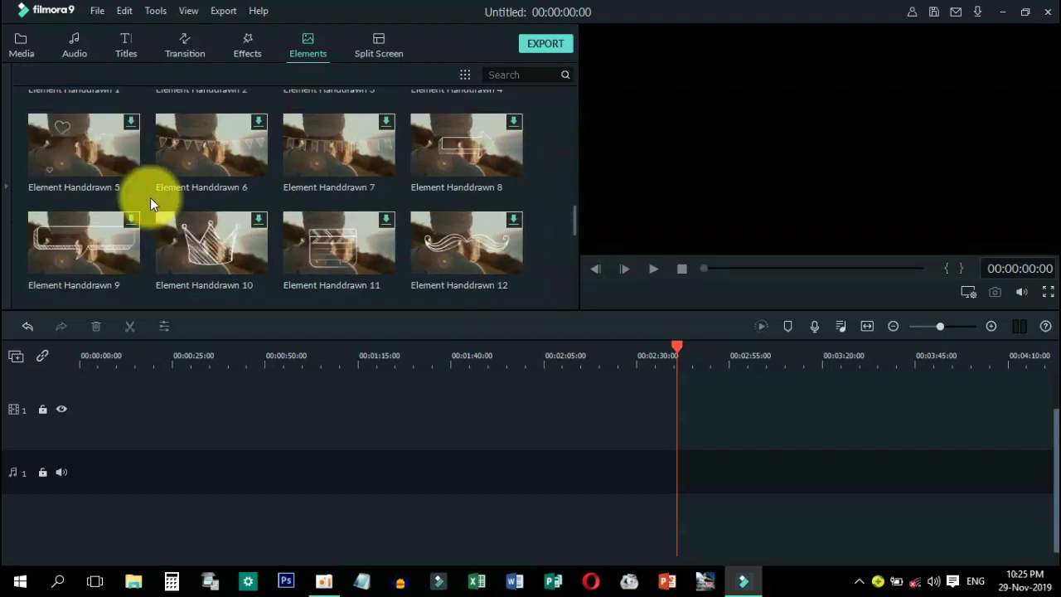
scroll(283, 191, "up", 3)
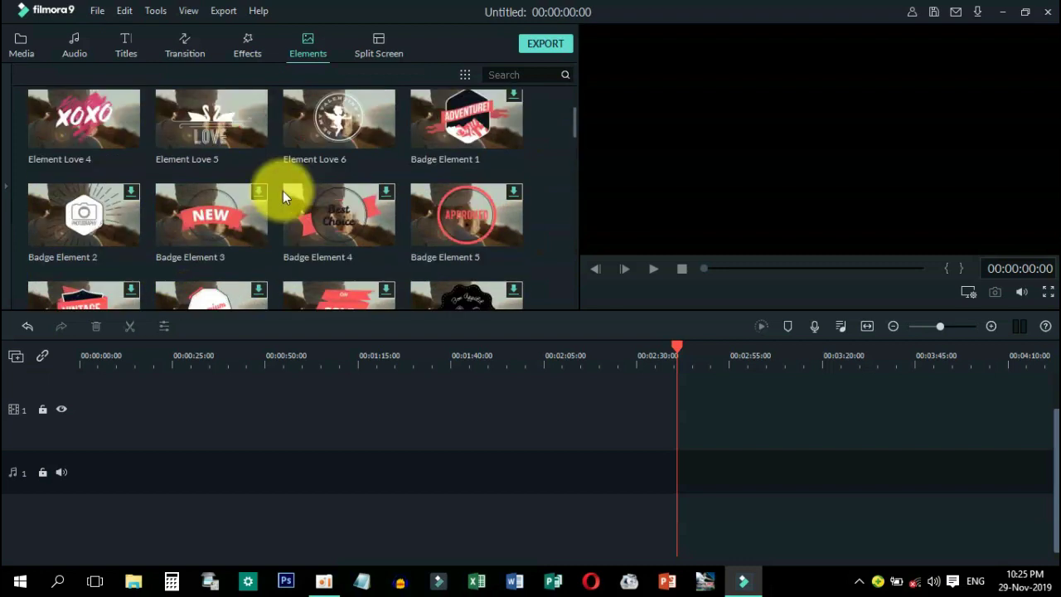
scroll(283, 191, "up", 3)
Step through the Transition, Titles and Audio libraries back to Media with the tES clip
left_click(187, 53)
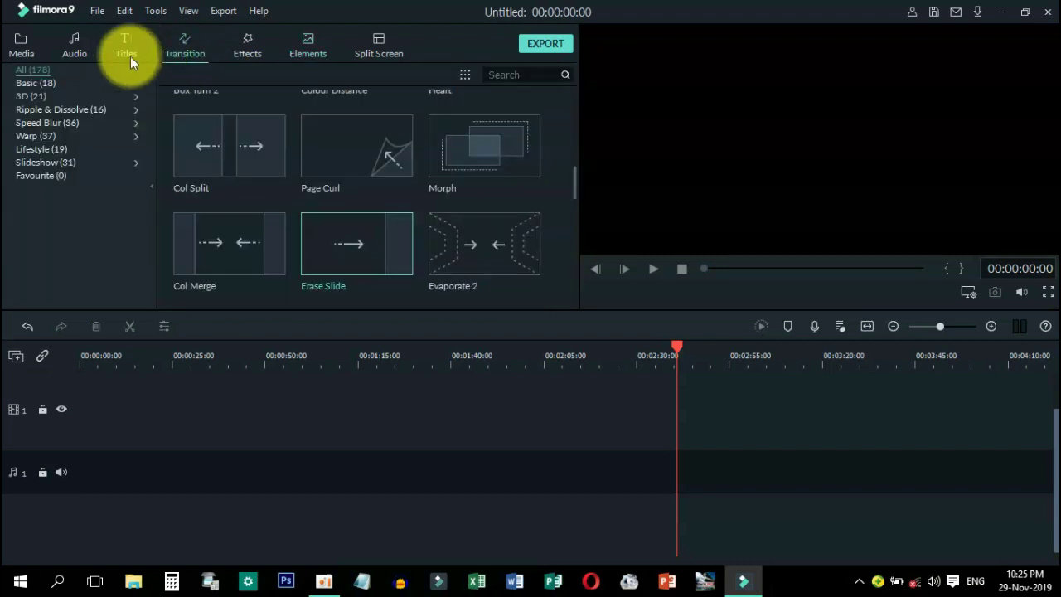
left_click(124, 54)
left_click(80, 48)
left_click(37, 48)
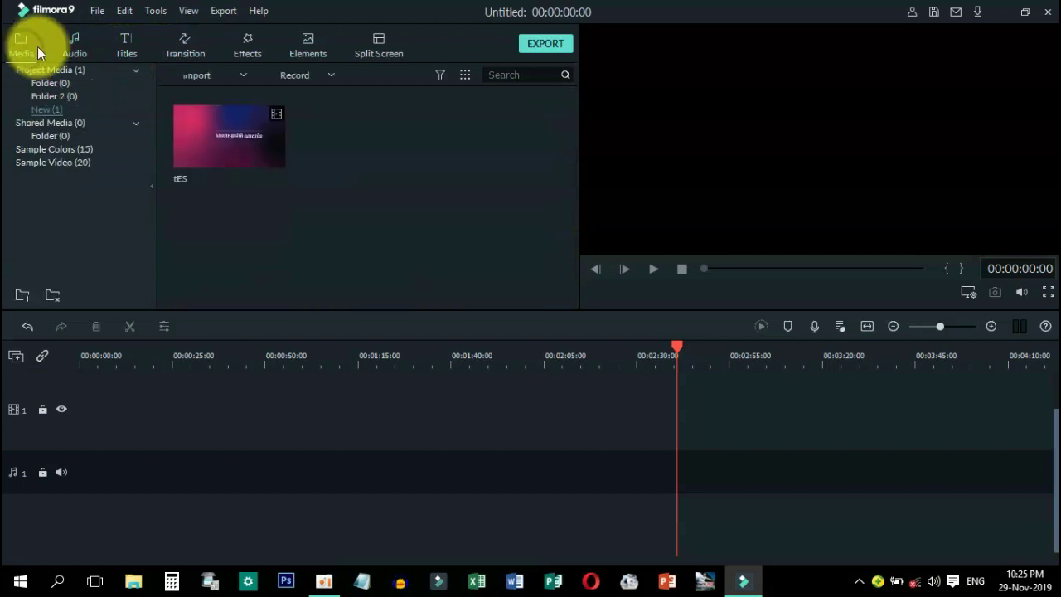